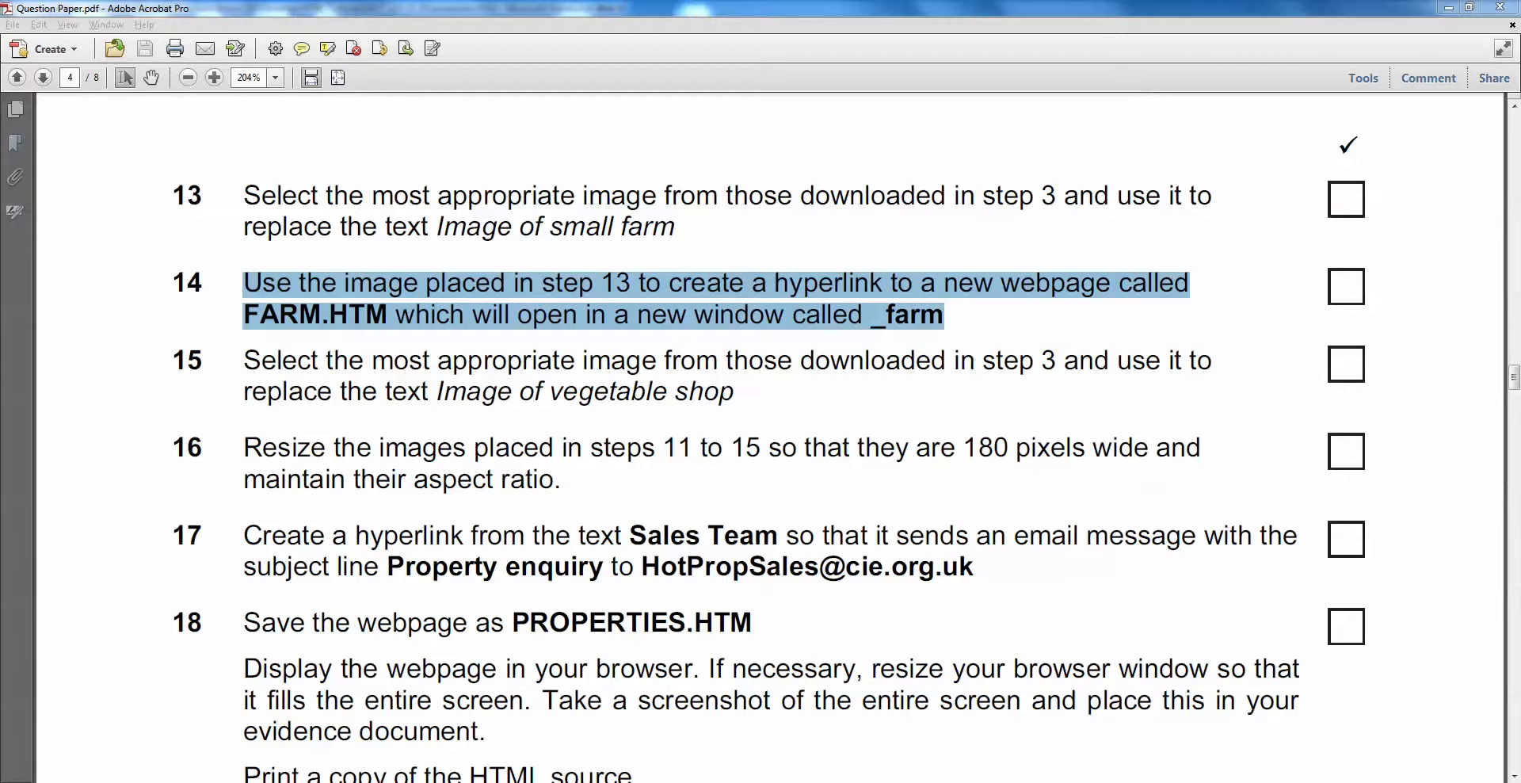
- Switch to Expression Web and set the target frame of the small farm image's hyperlink to _farm
key(alt+Tab)
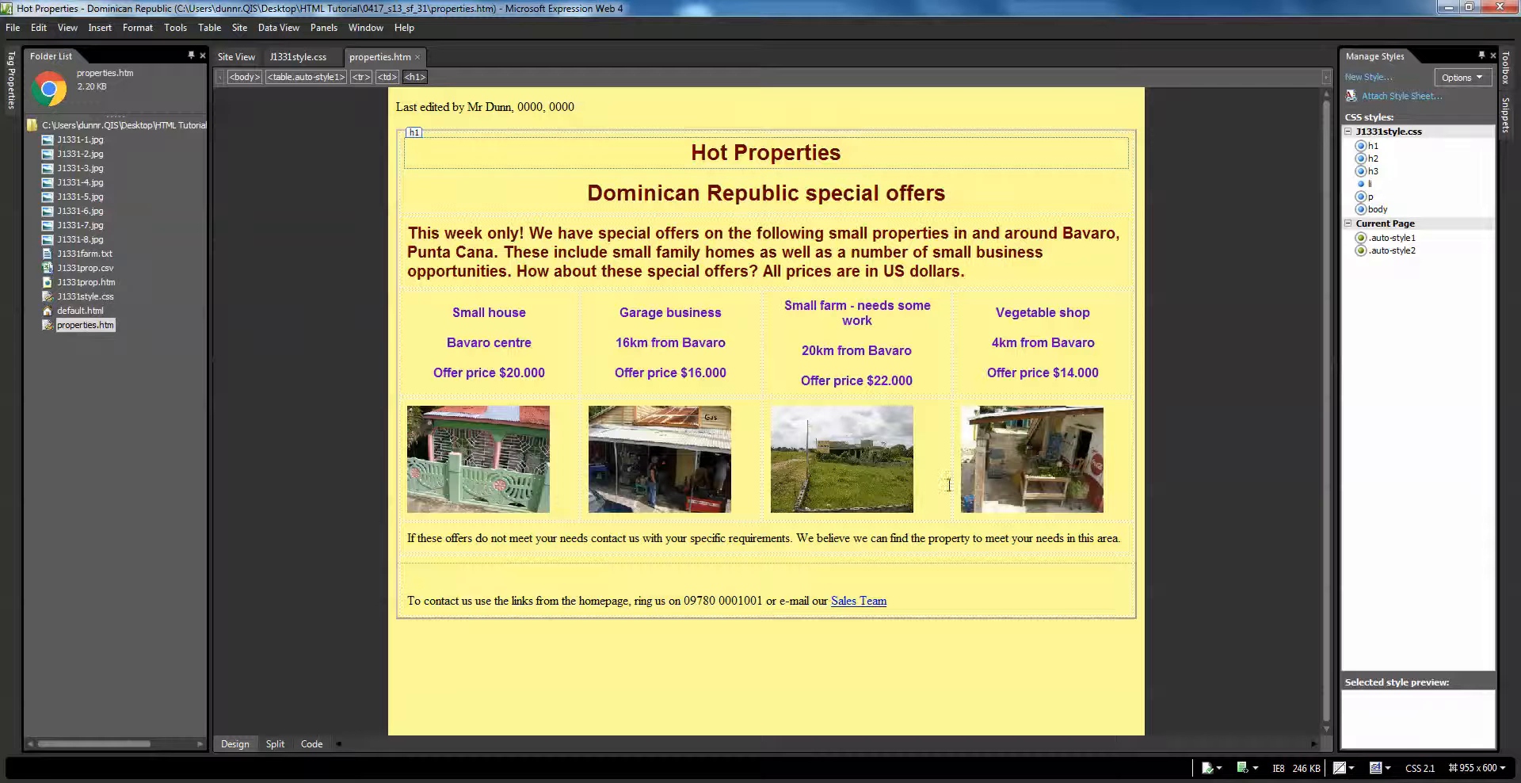
click(846, 458)
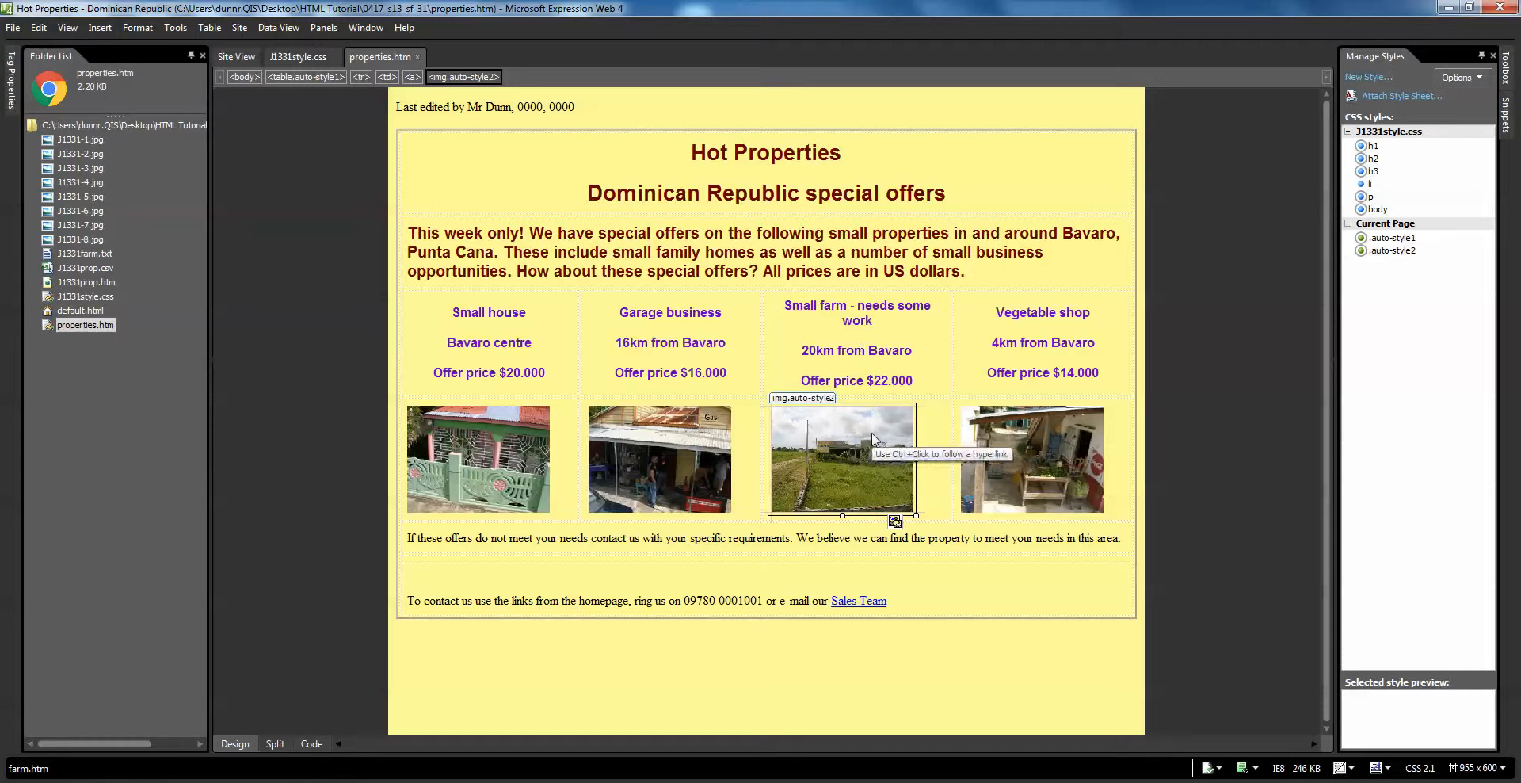
right_click(873, 438)
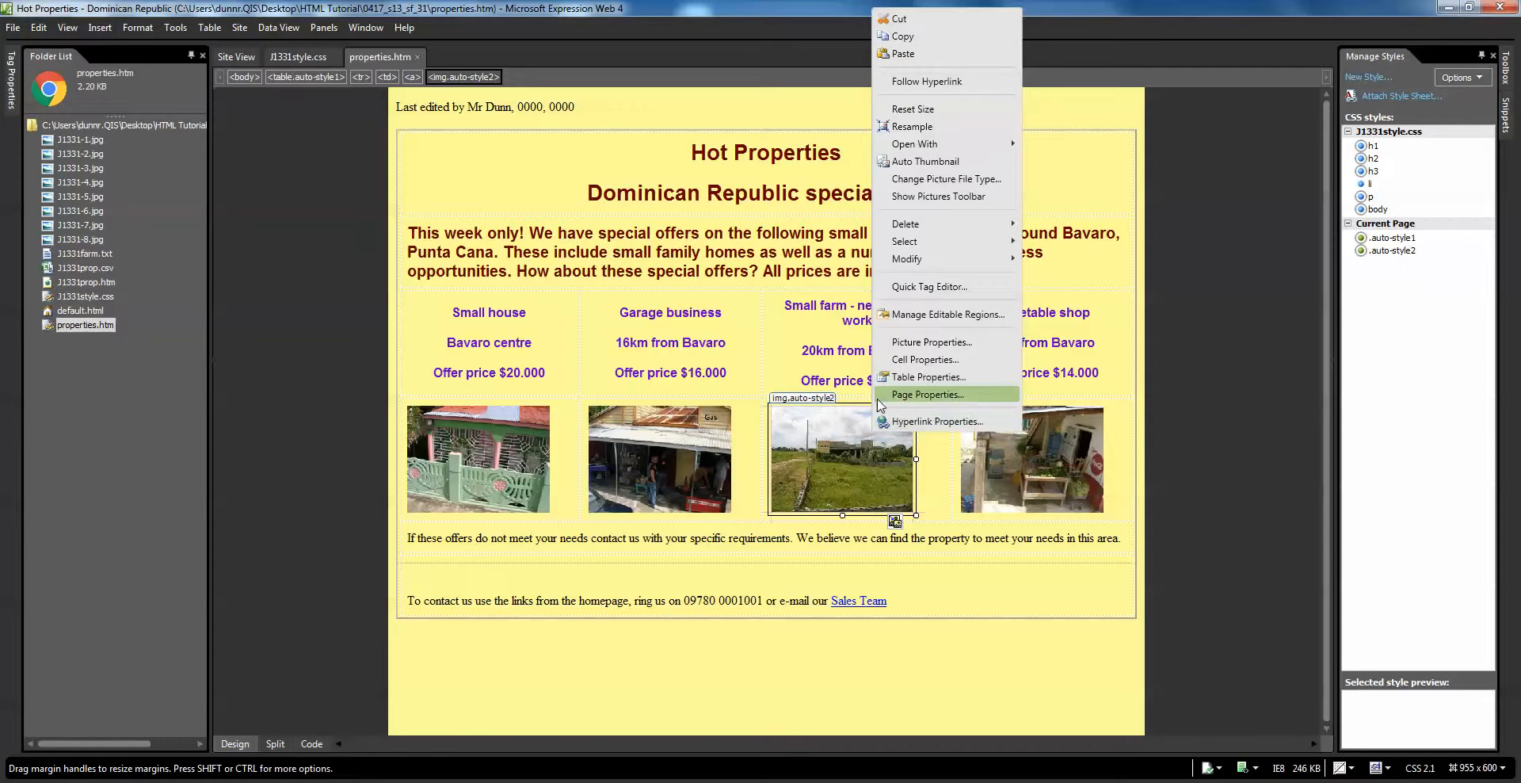
click(931, 422)
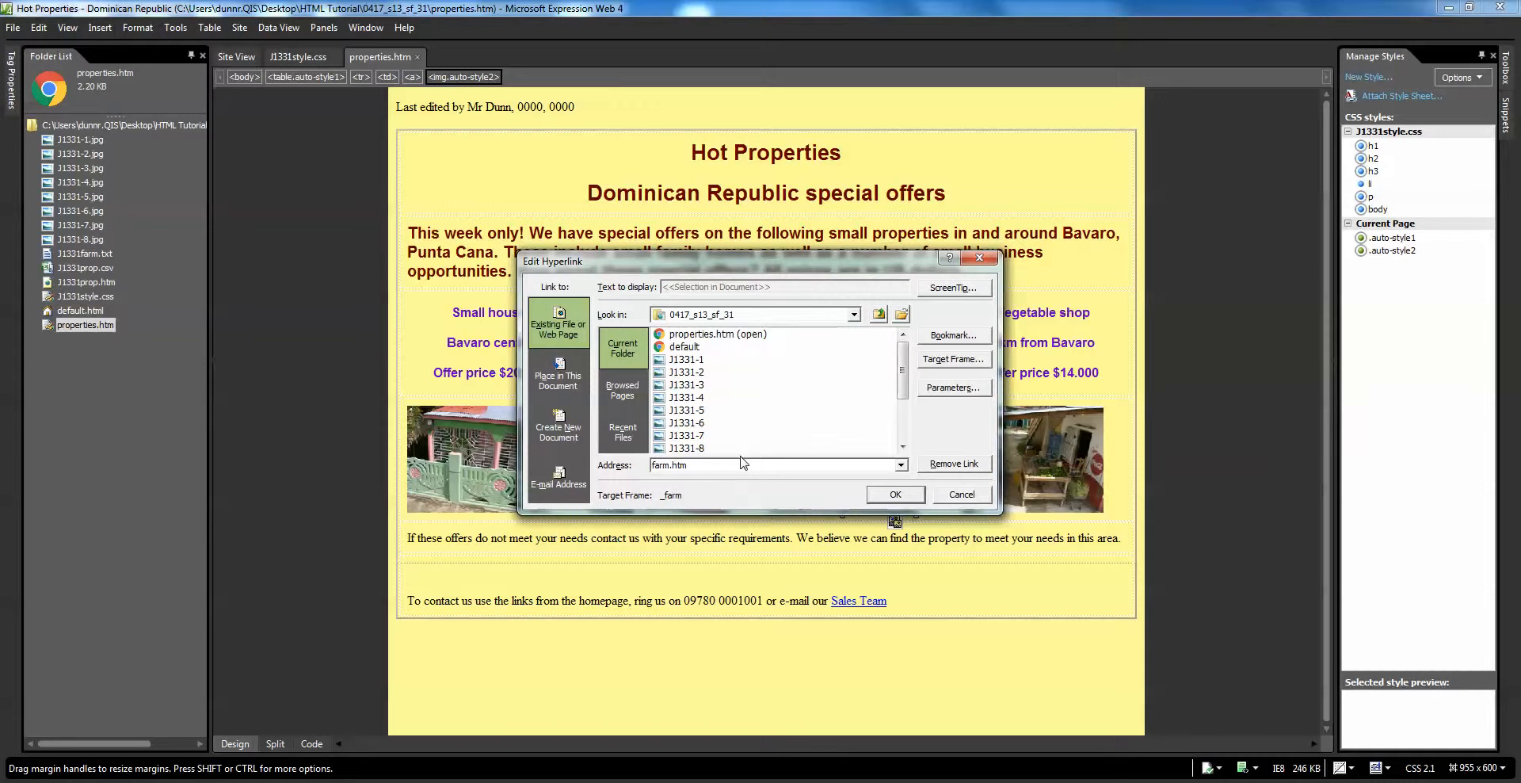
click(953, 359)
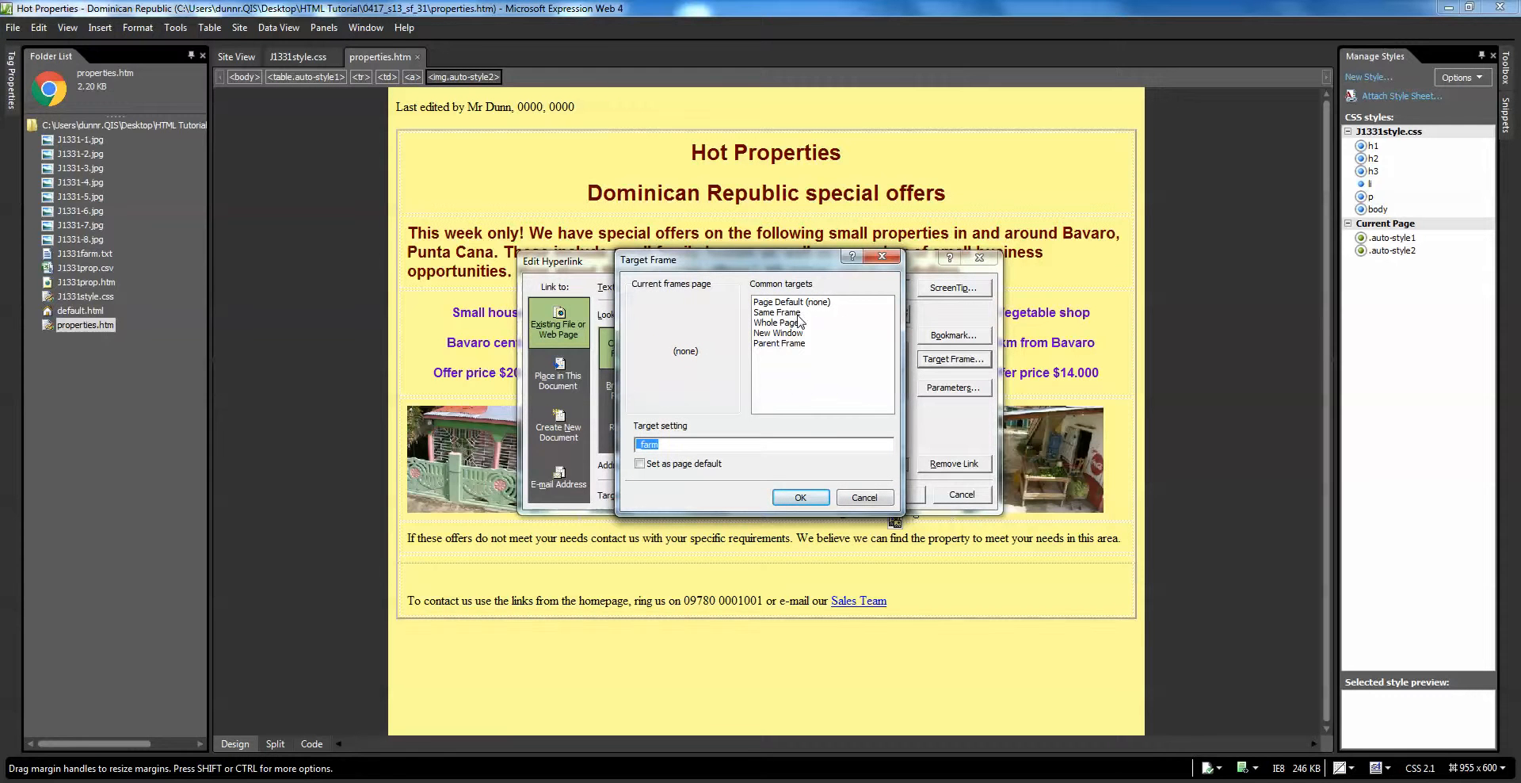
click(799, 314)
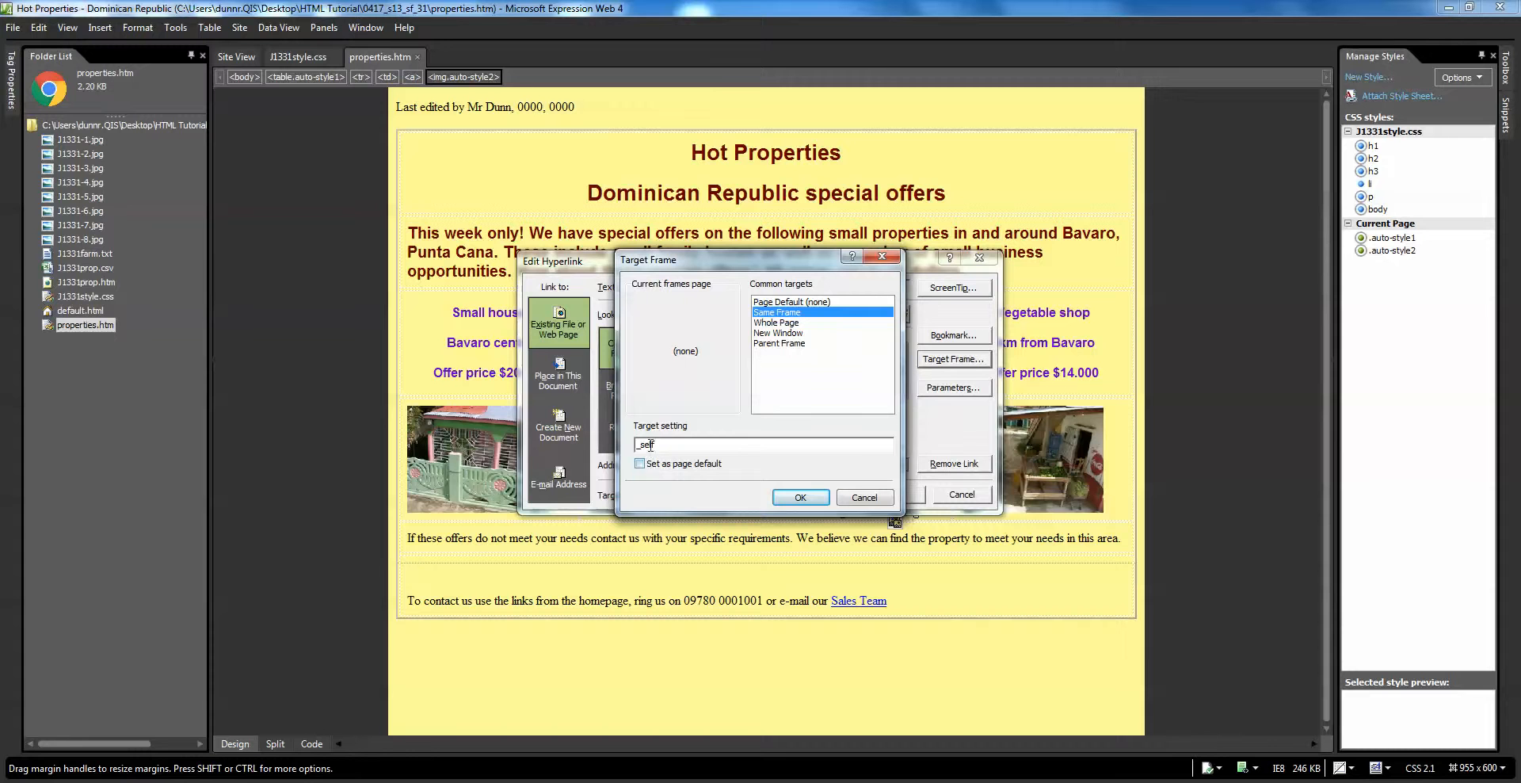
click(802, 334)
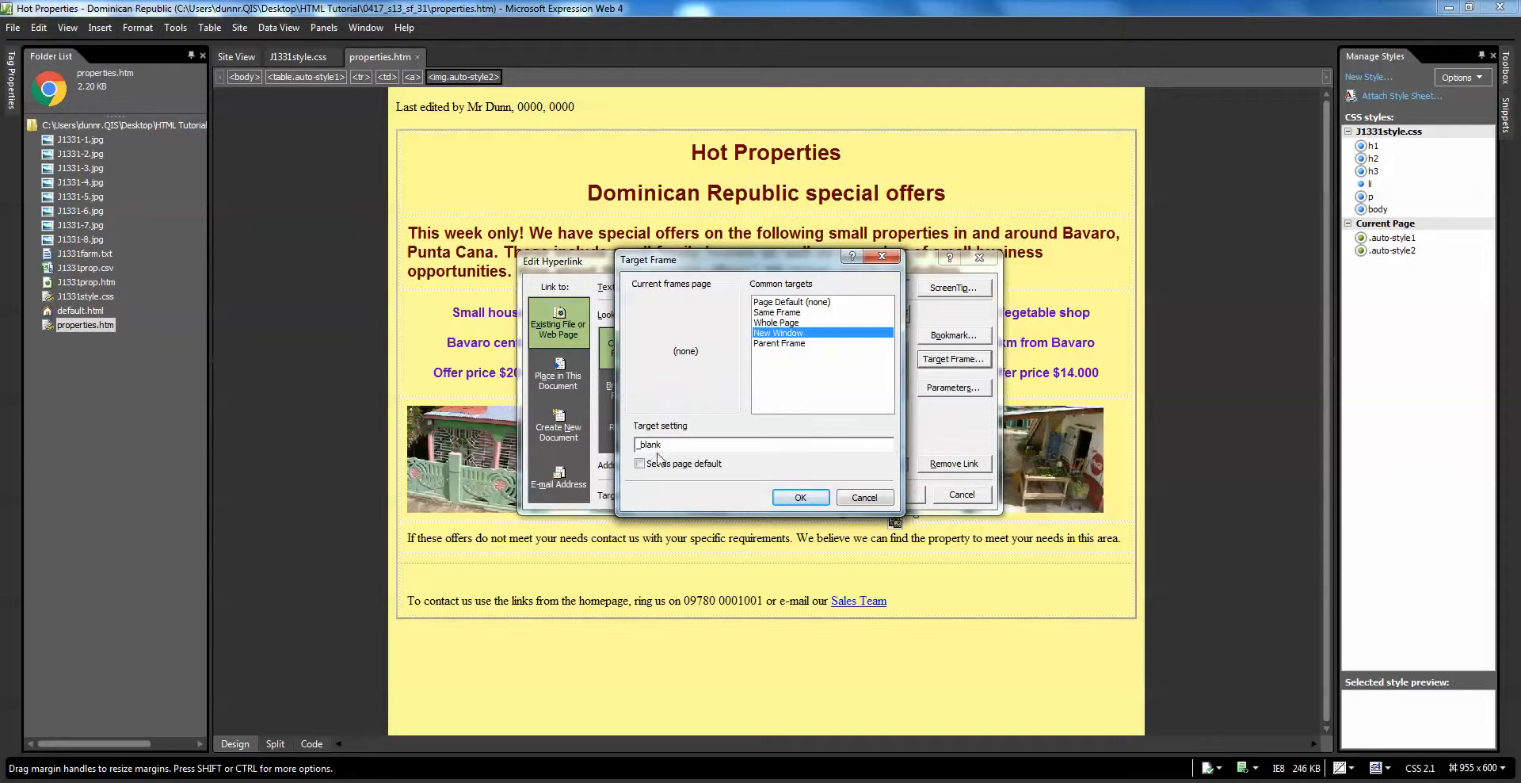
key(BackSpace)
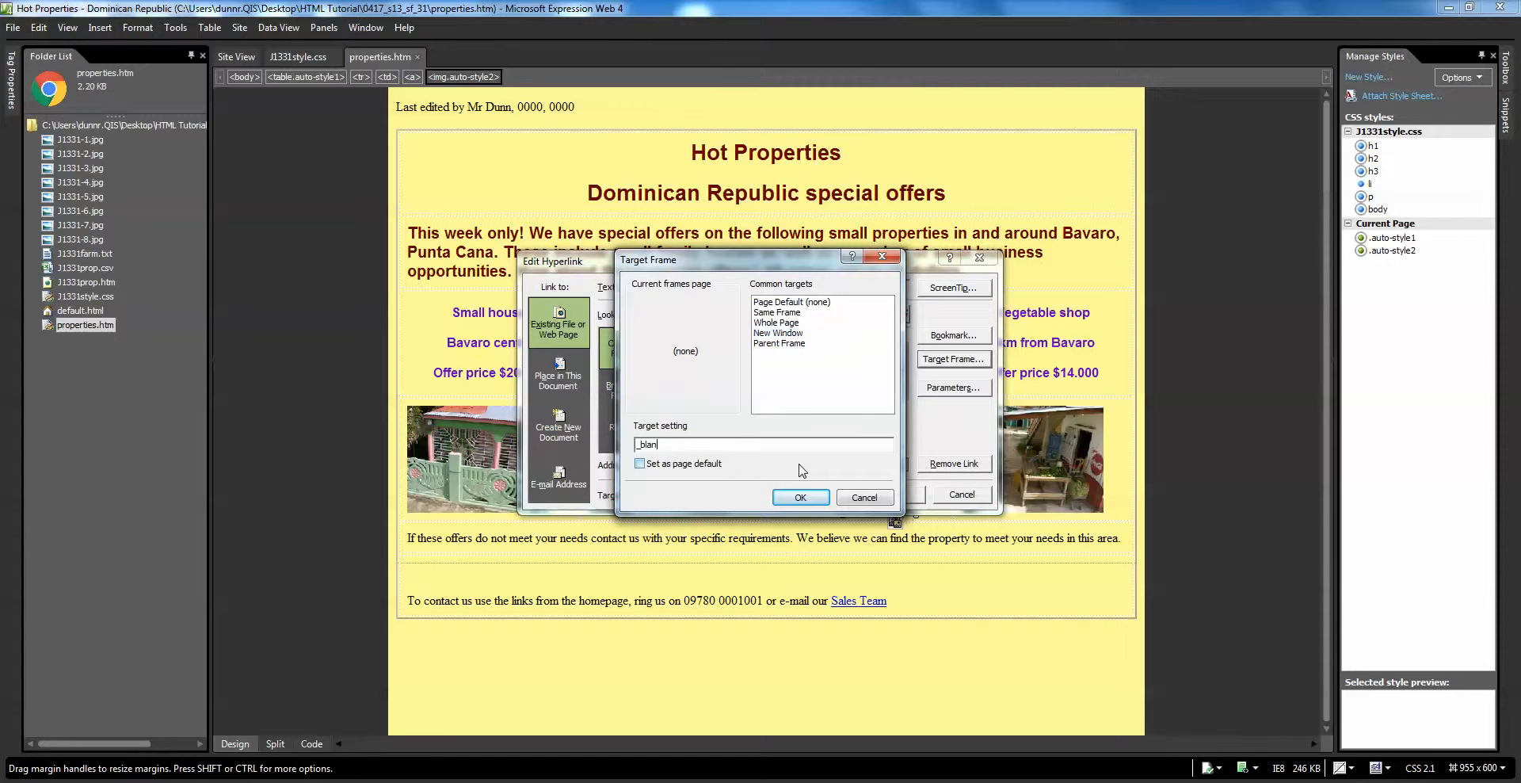
text(farm)
click(800, 497)
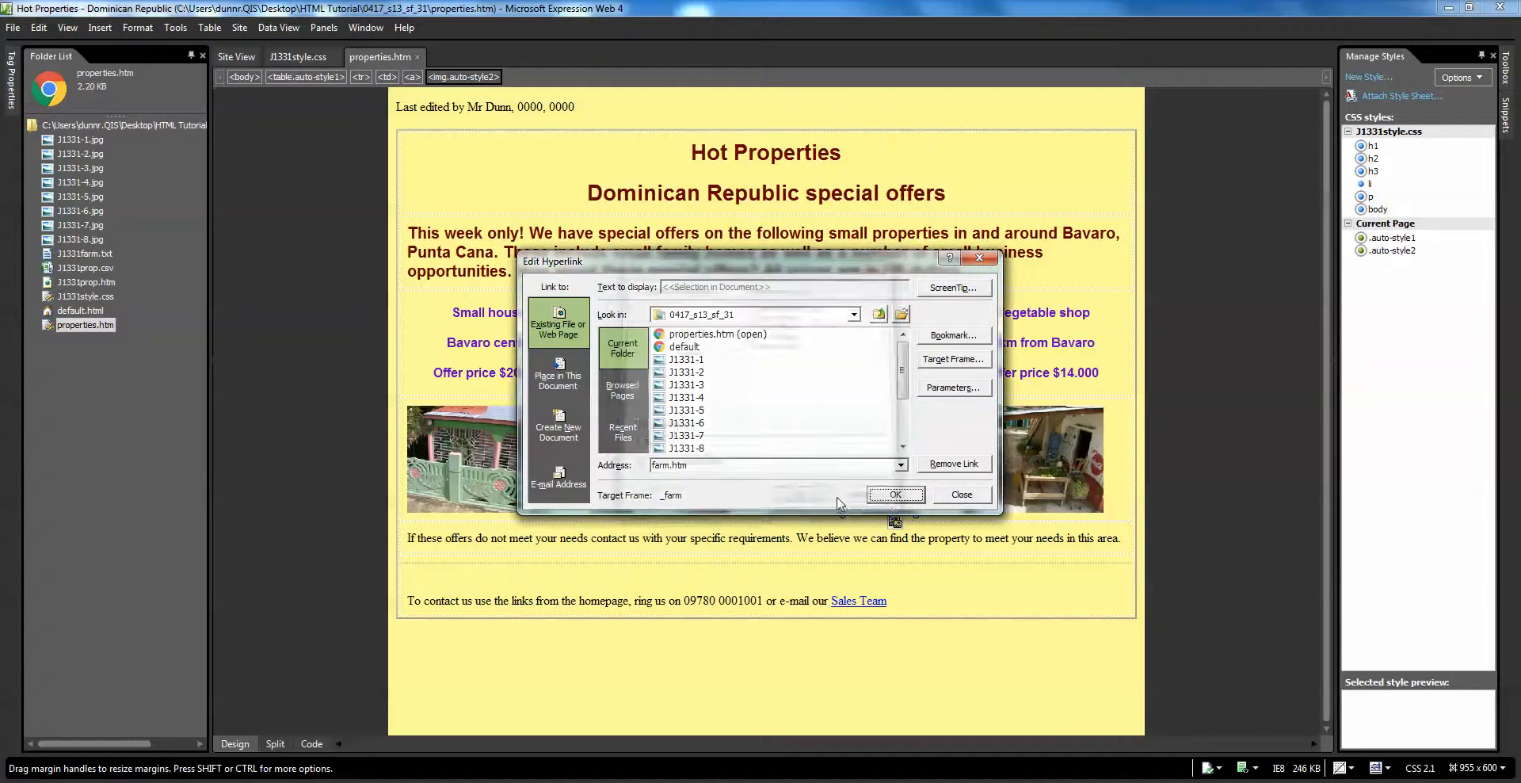
click(888, 494)
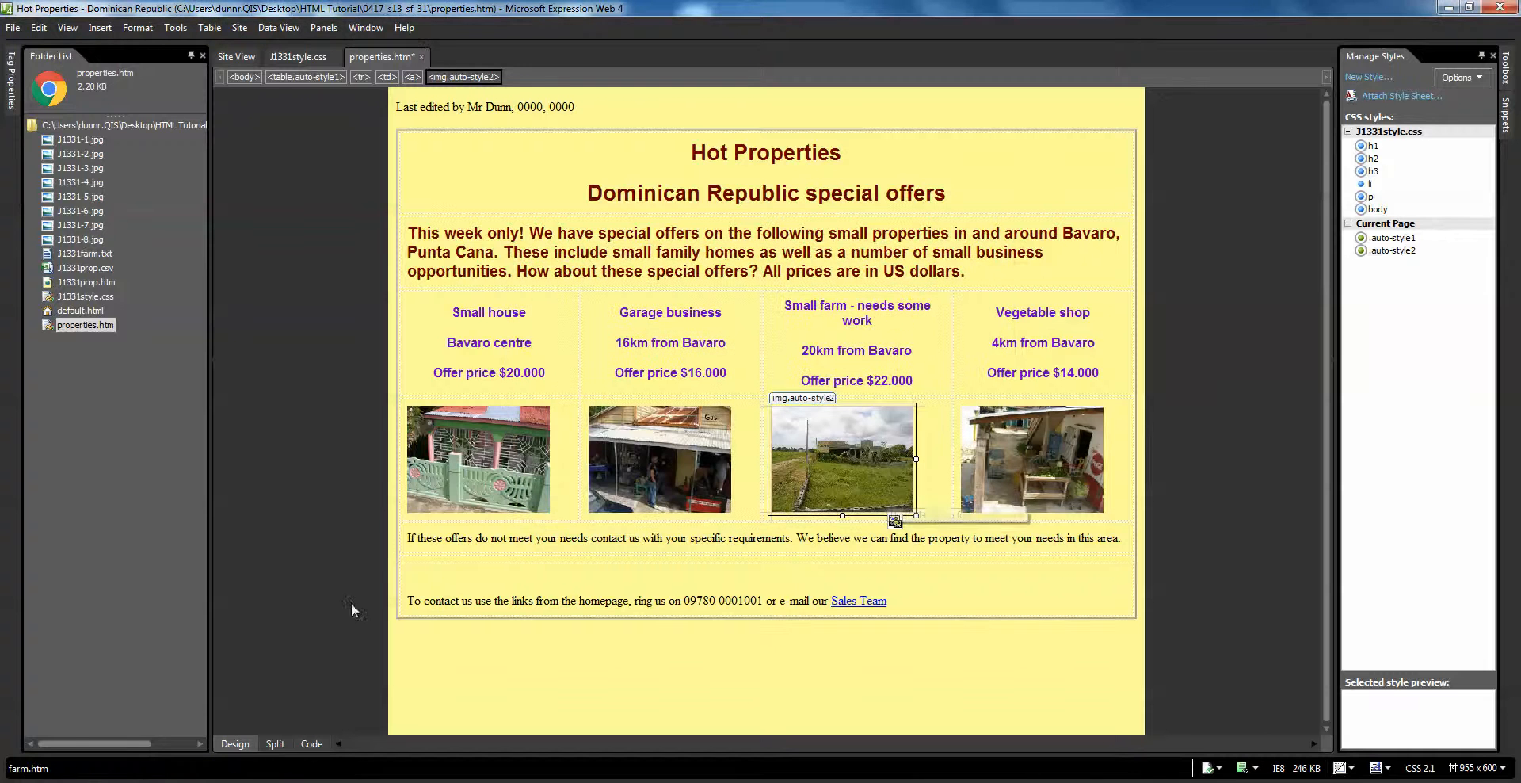
- Inspect the farm.htm link tag in the split code view, then return to the design view
click(275, 744)
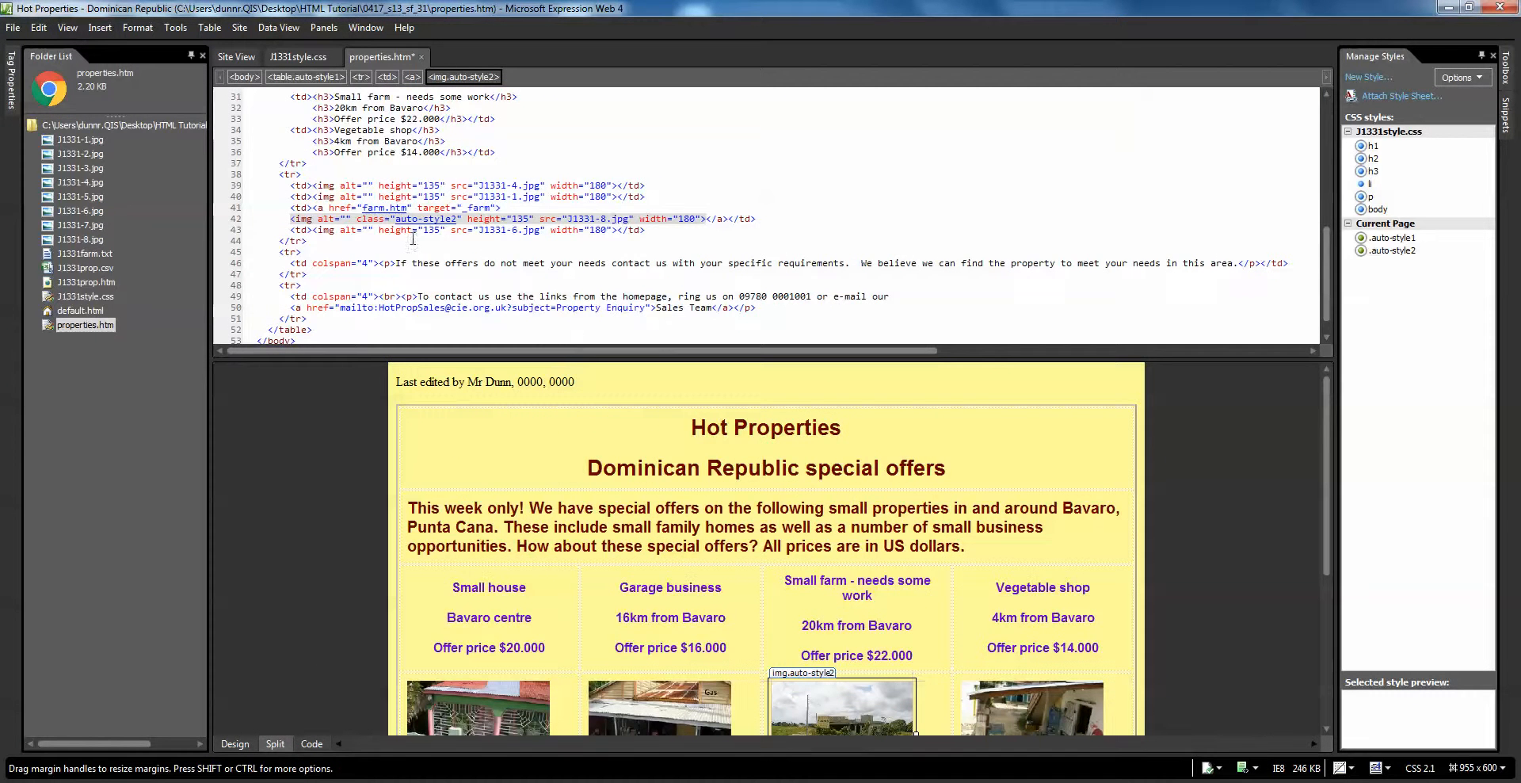
drag(502, 208, 313, 208)
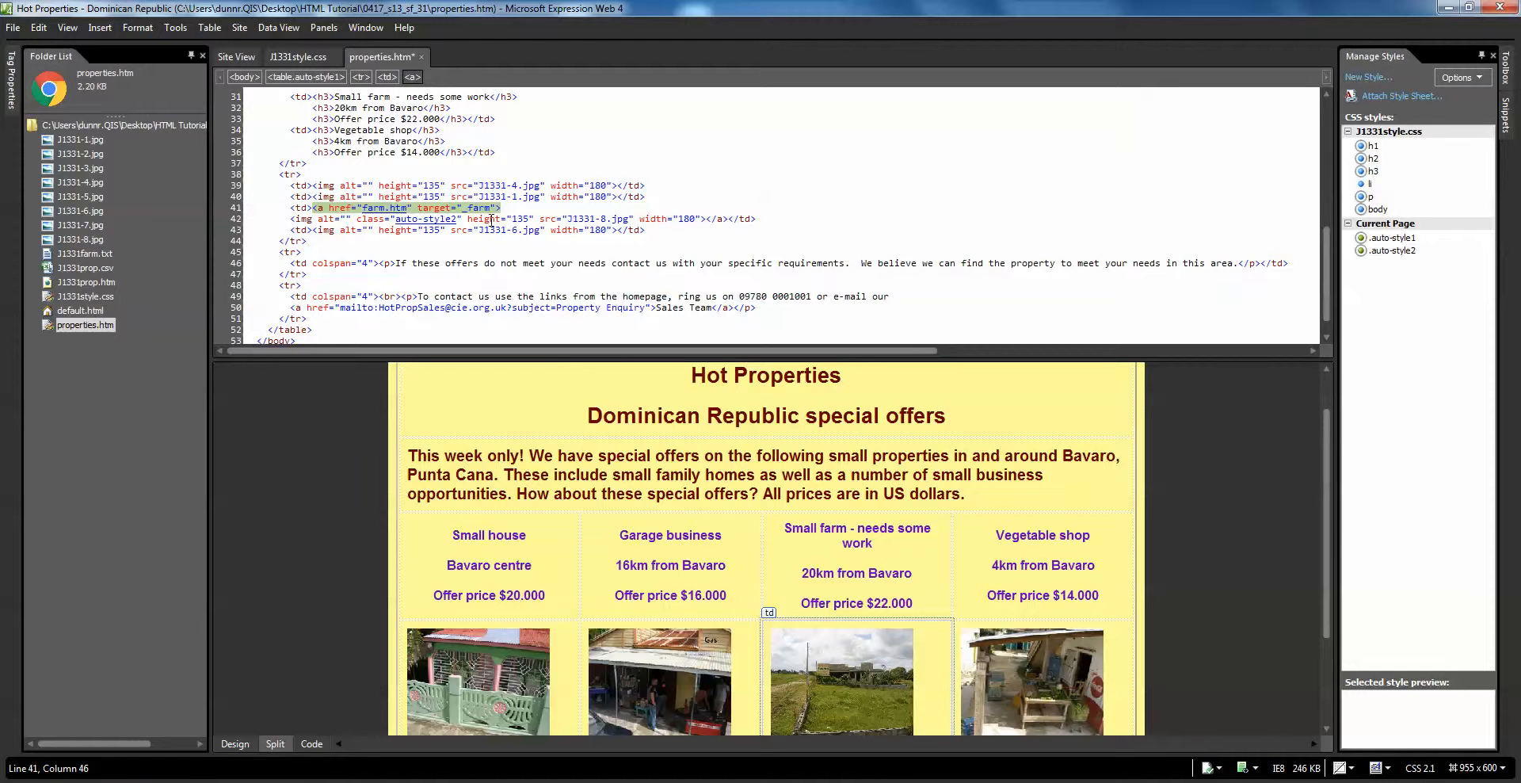
click(246, 745)
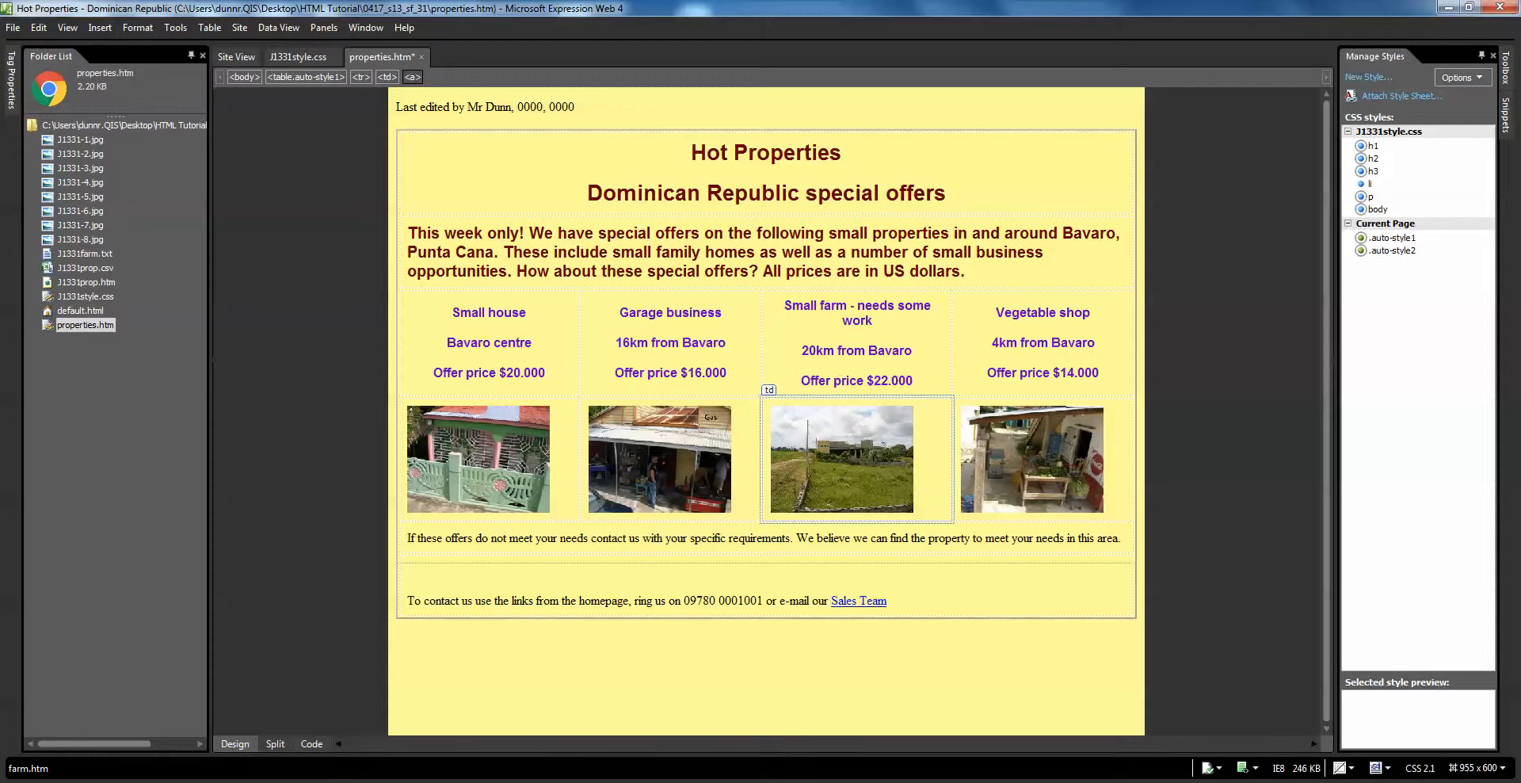
- Switch to the Question Paper PDF and highlight the instruction of task 17 about the Sales Team hyperlink
mouse_move(380, 772)
click(385, 747)
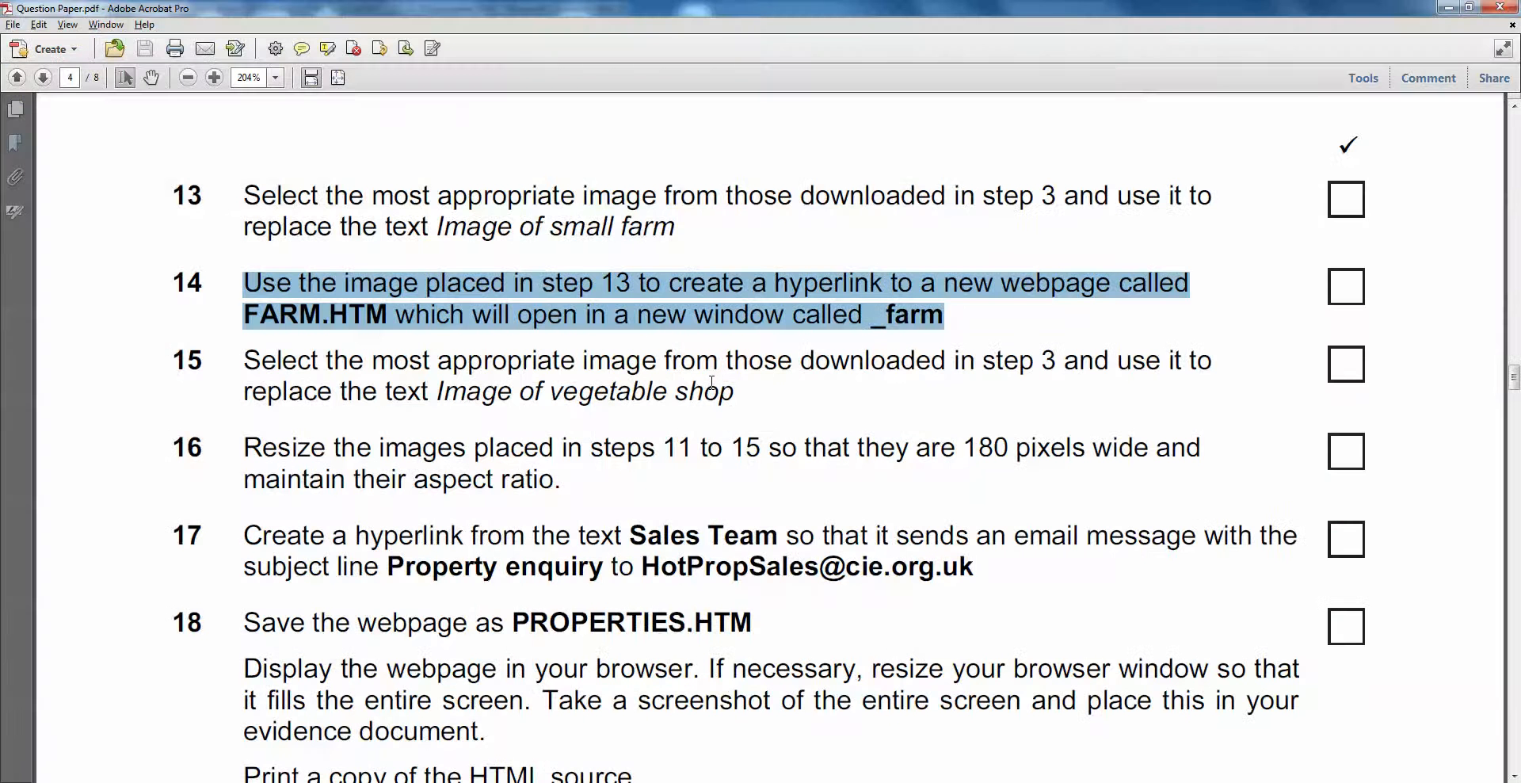
scroll(712, 382, down, 5)
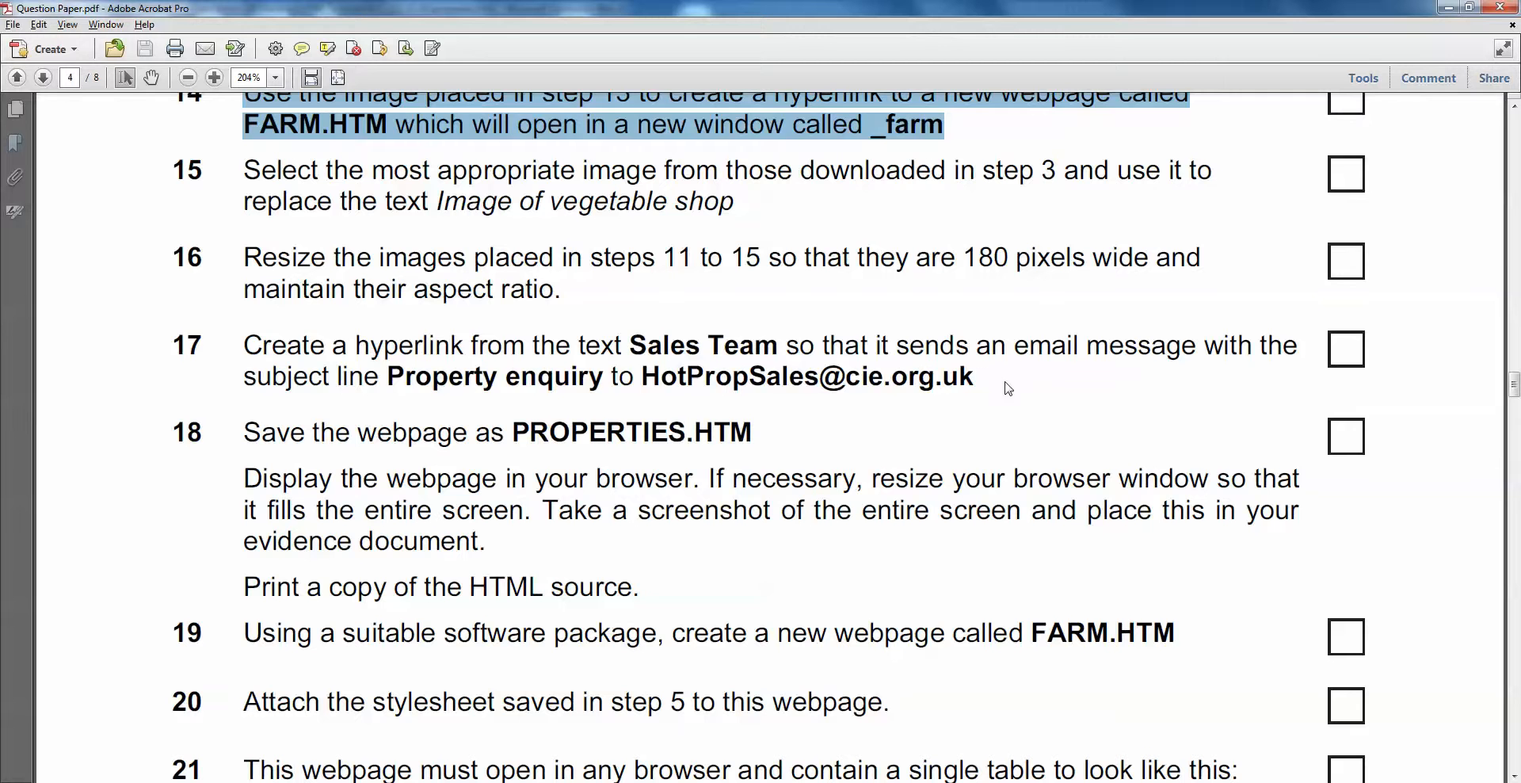
drag(981, 378, 205, 350)
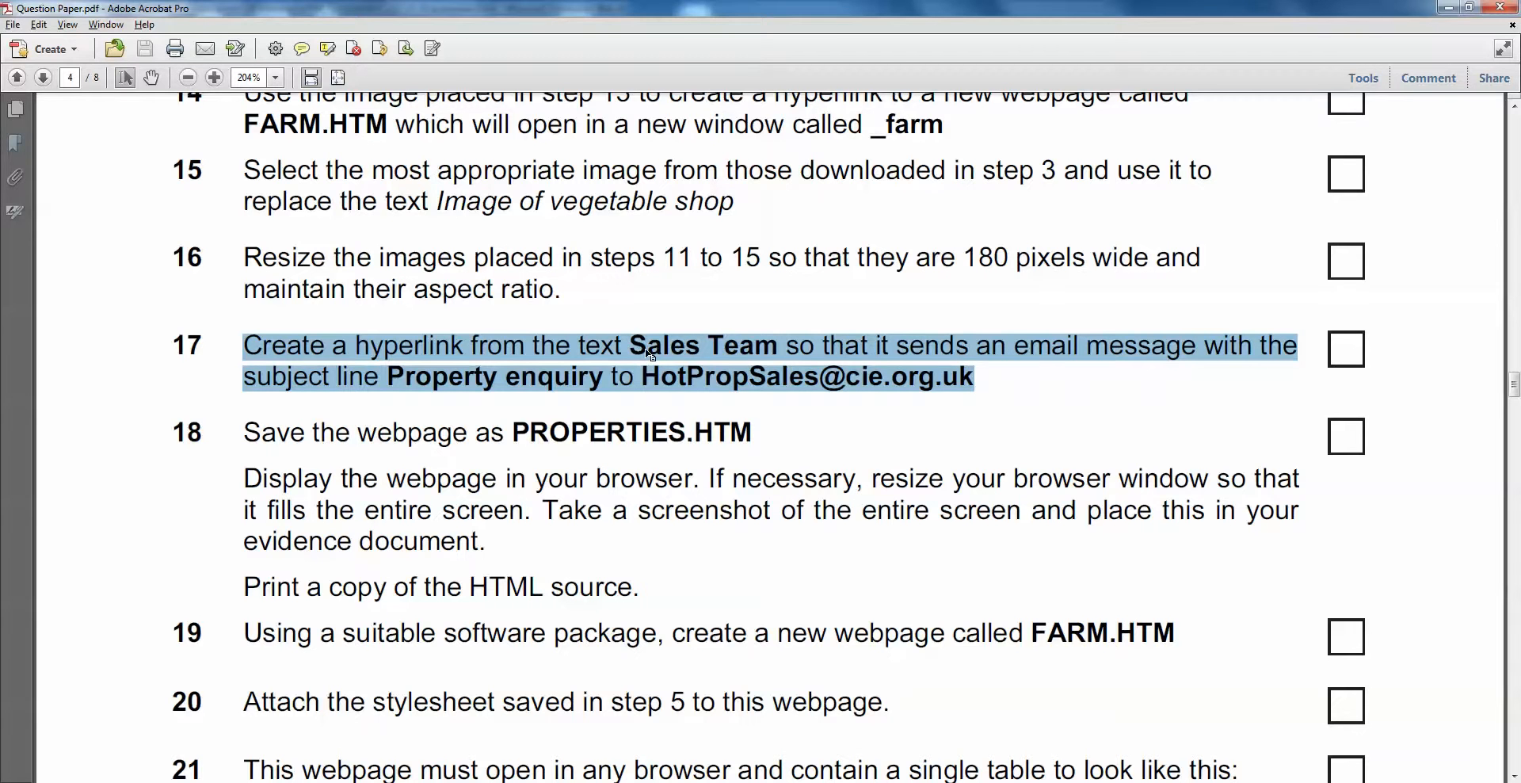
- In Expression Web, review the link types for the Sales Team hyperlink and apply the e-mail link with subject Property Enquiry
click(808, 781)
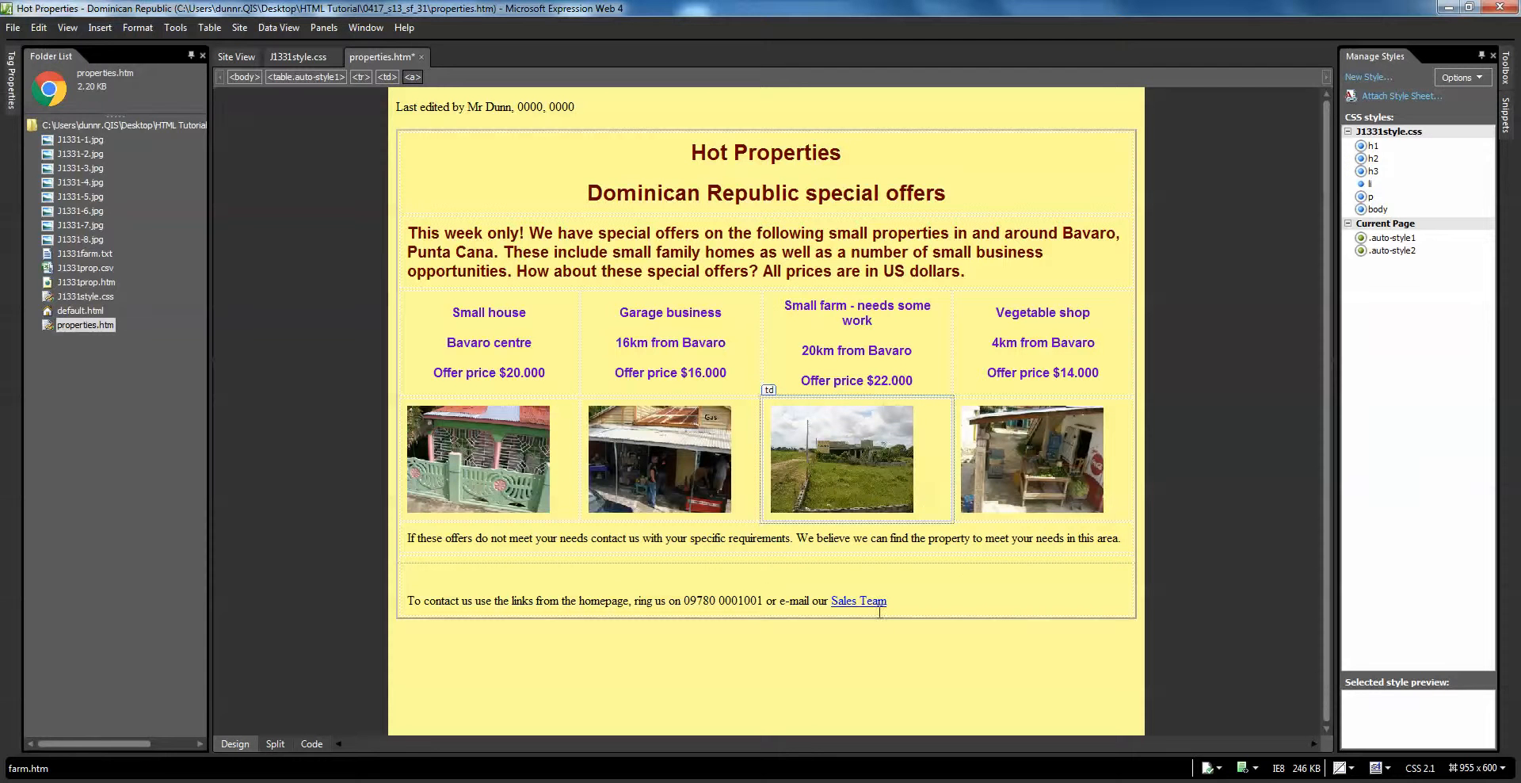
click(880, 609)
drag(833, 602, 879, 600)
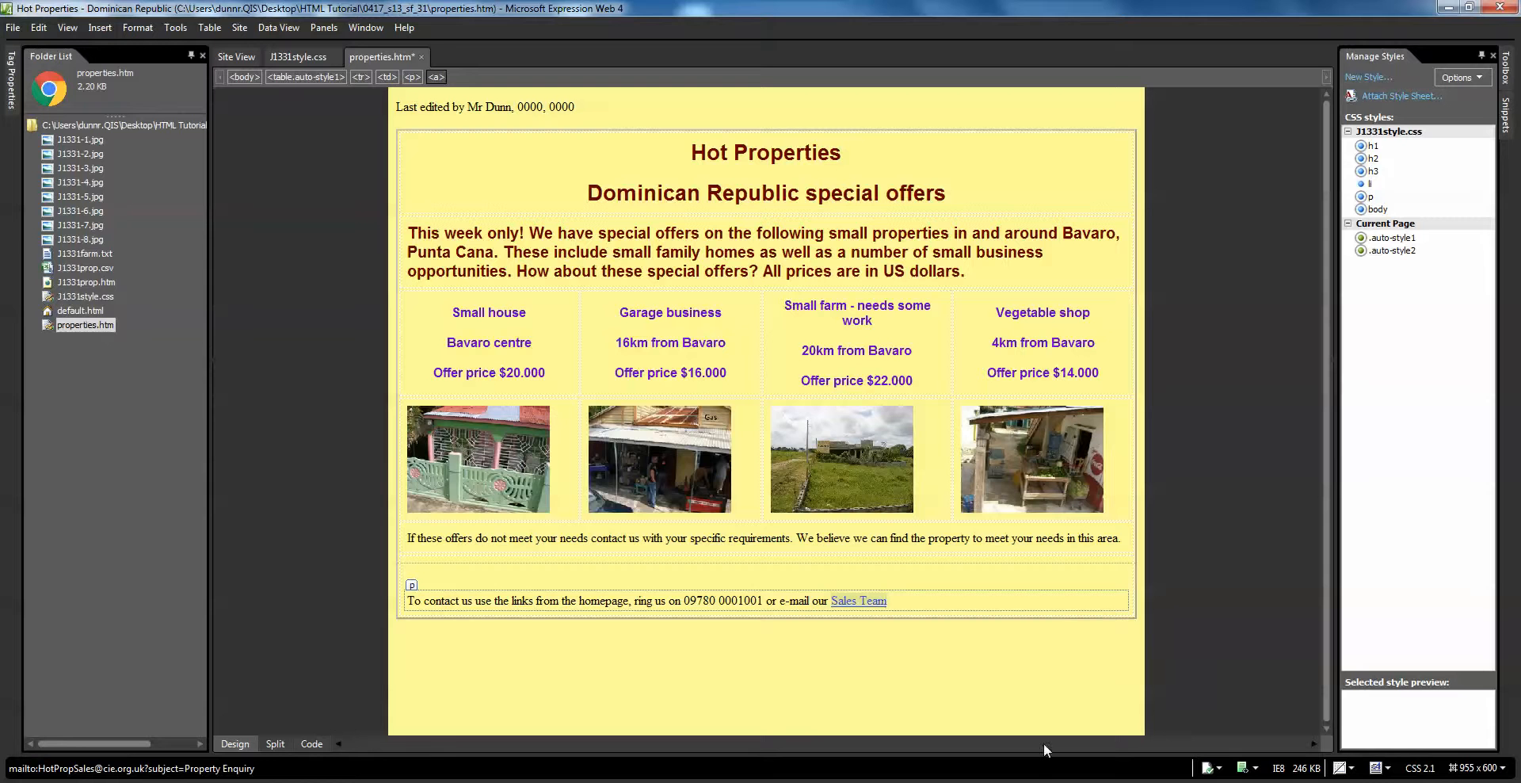
key(ctrl+k)
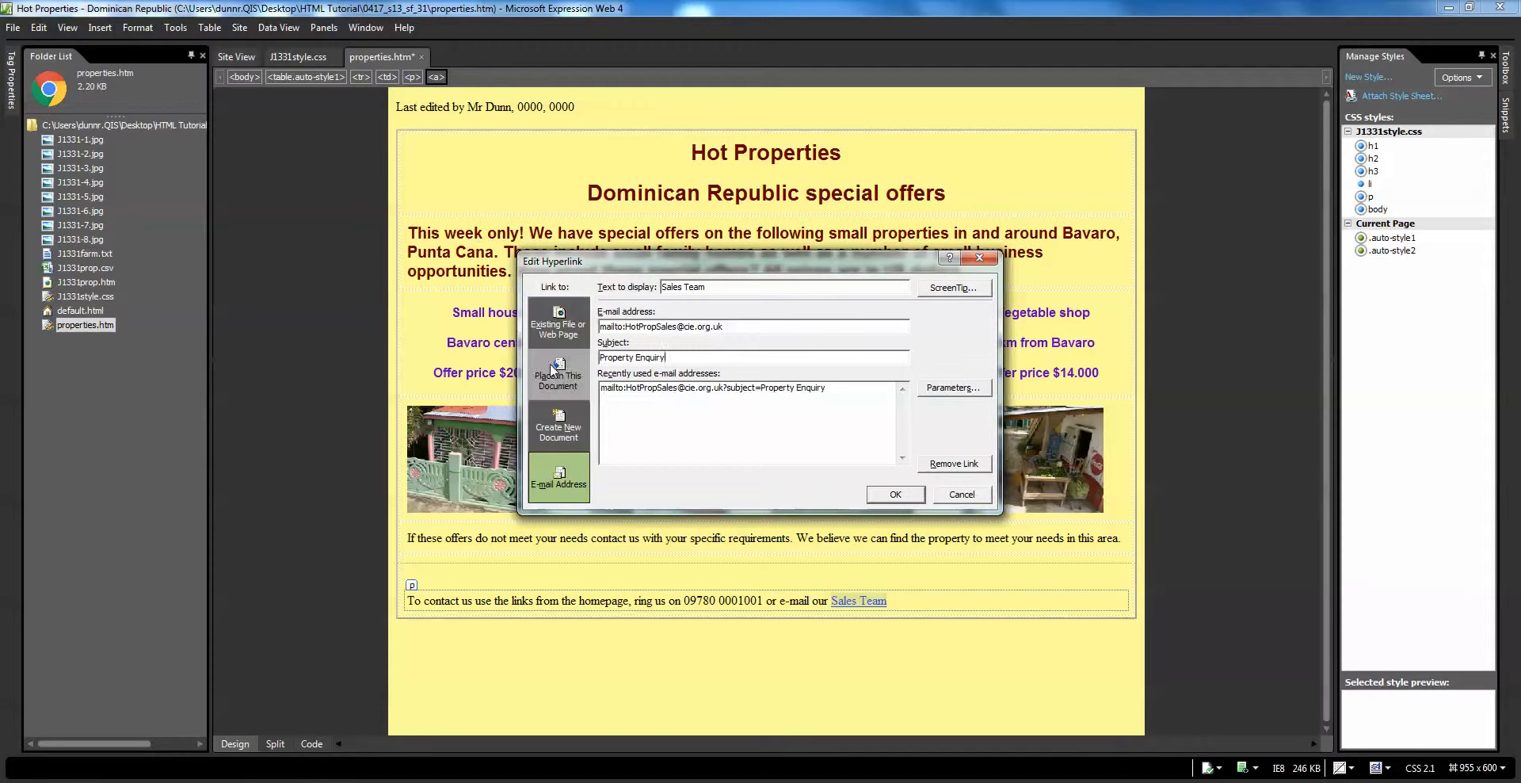
click(563, 336)
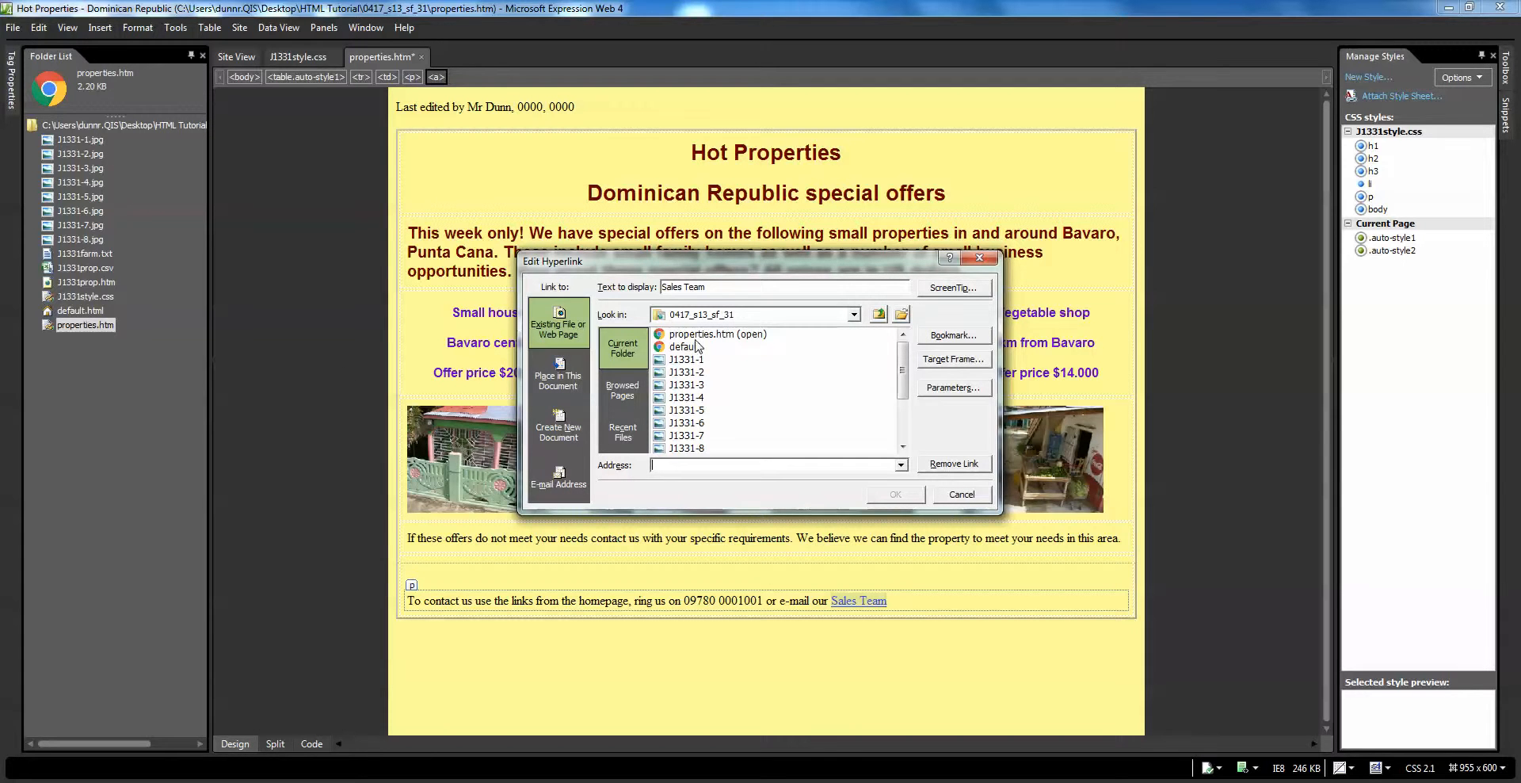
mouse_move(904, 355)
mouse_down()
mouse_move(905, 405)
mouse_move(904, 347)
mouse_up()
click(557, 366)
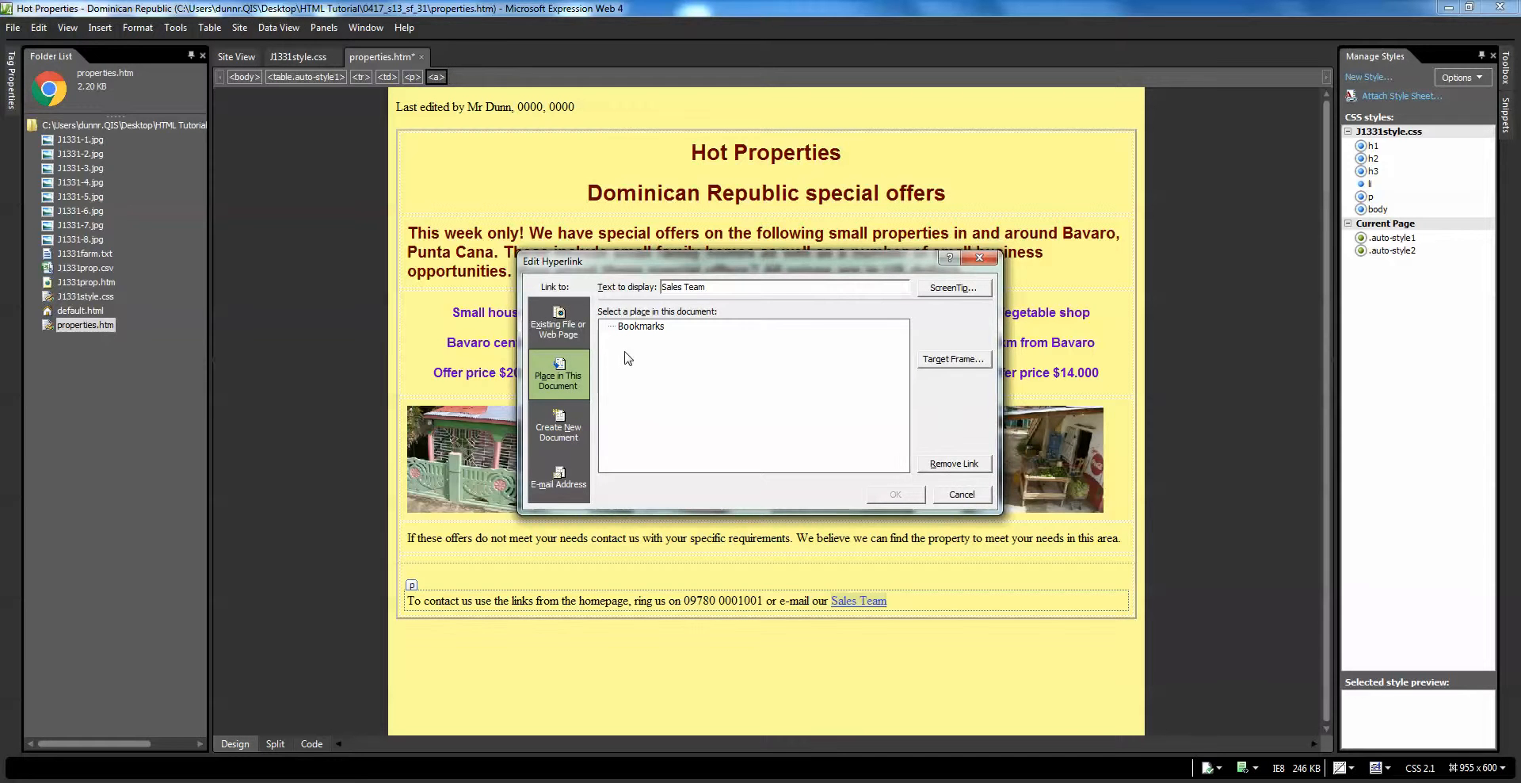
click(571, 477)
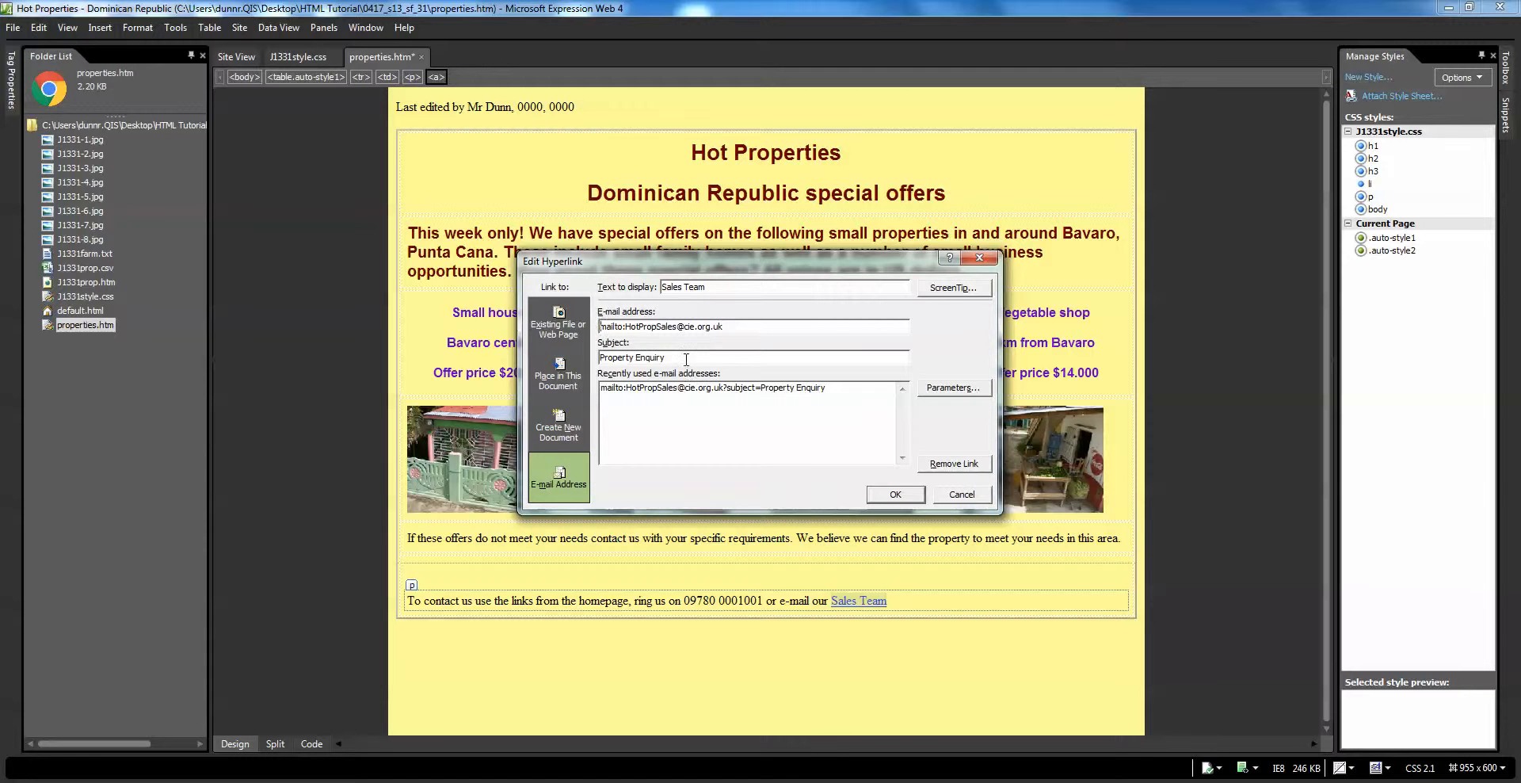
click(894, 494)
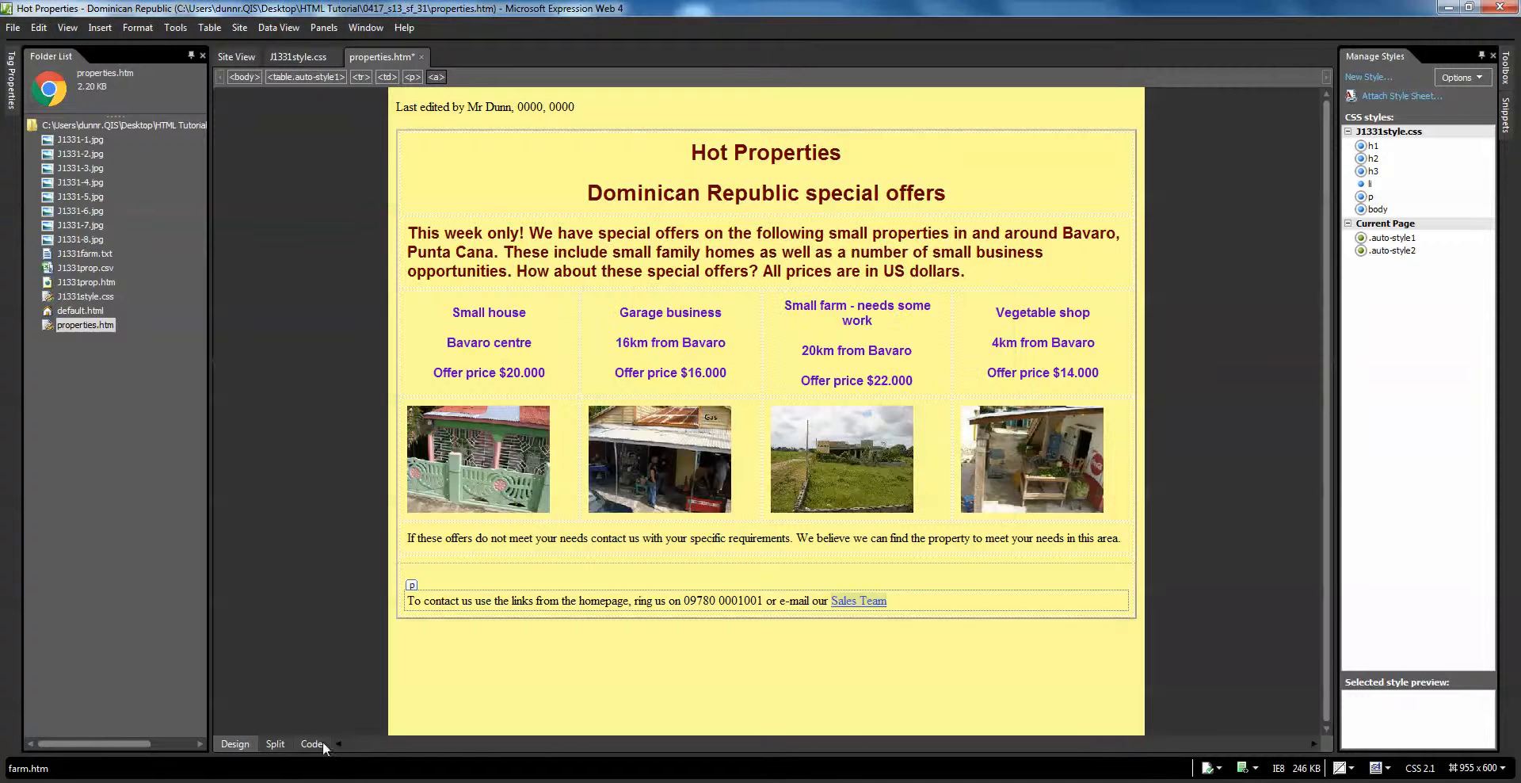
- Recheck task 17 in the question paper and inspect the Sales Team link's HTML code in Expression Web
click(408, 730)
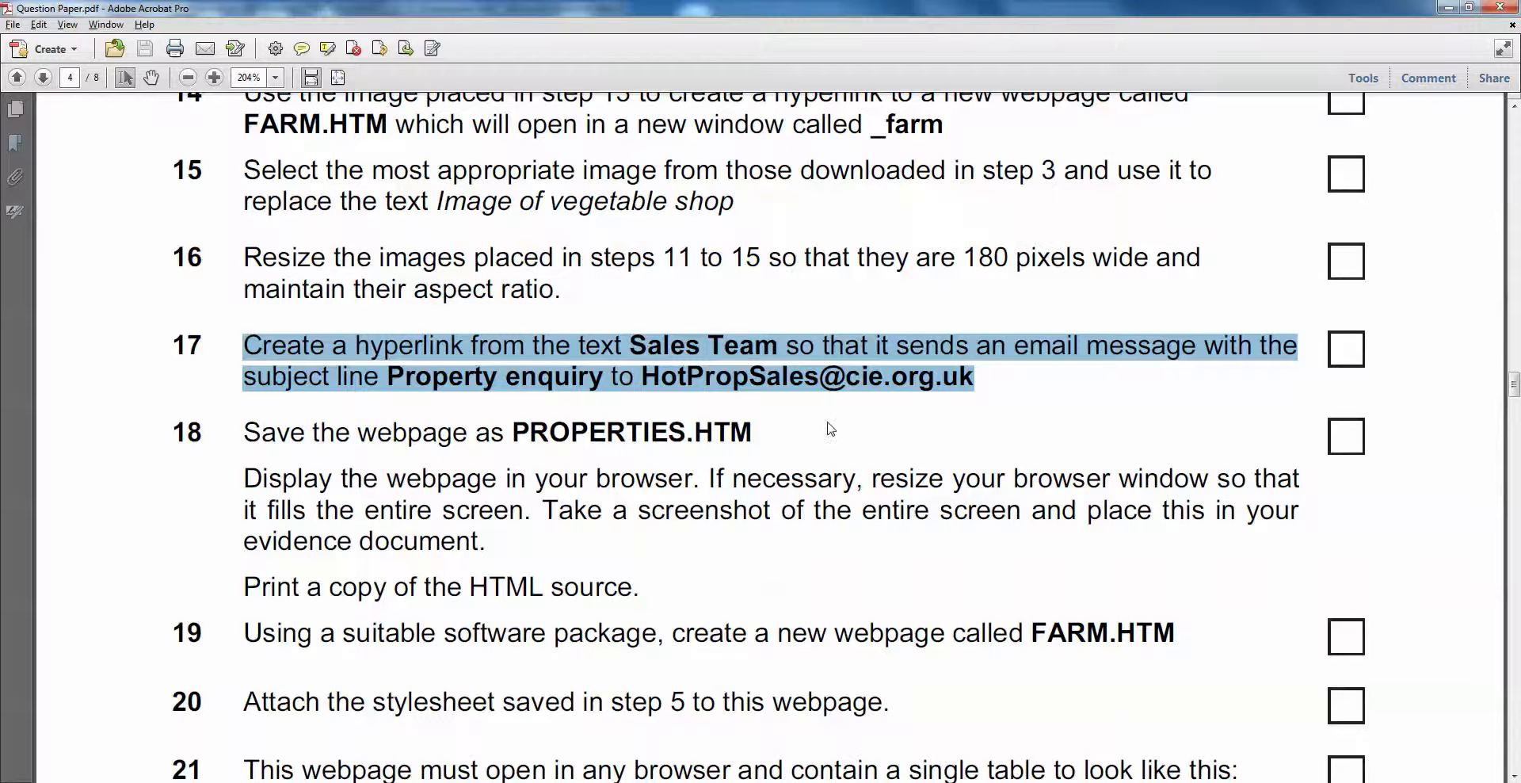
key(alt+Tab)
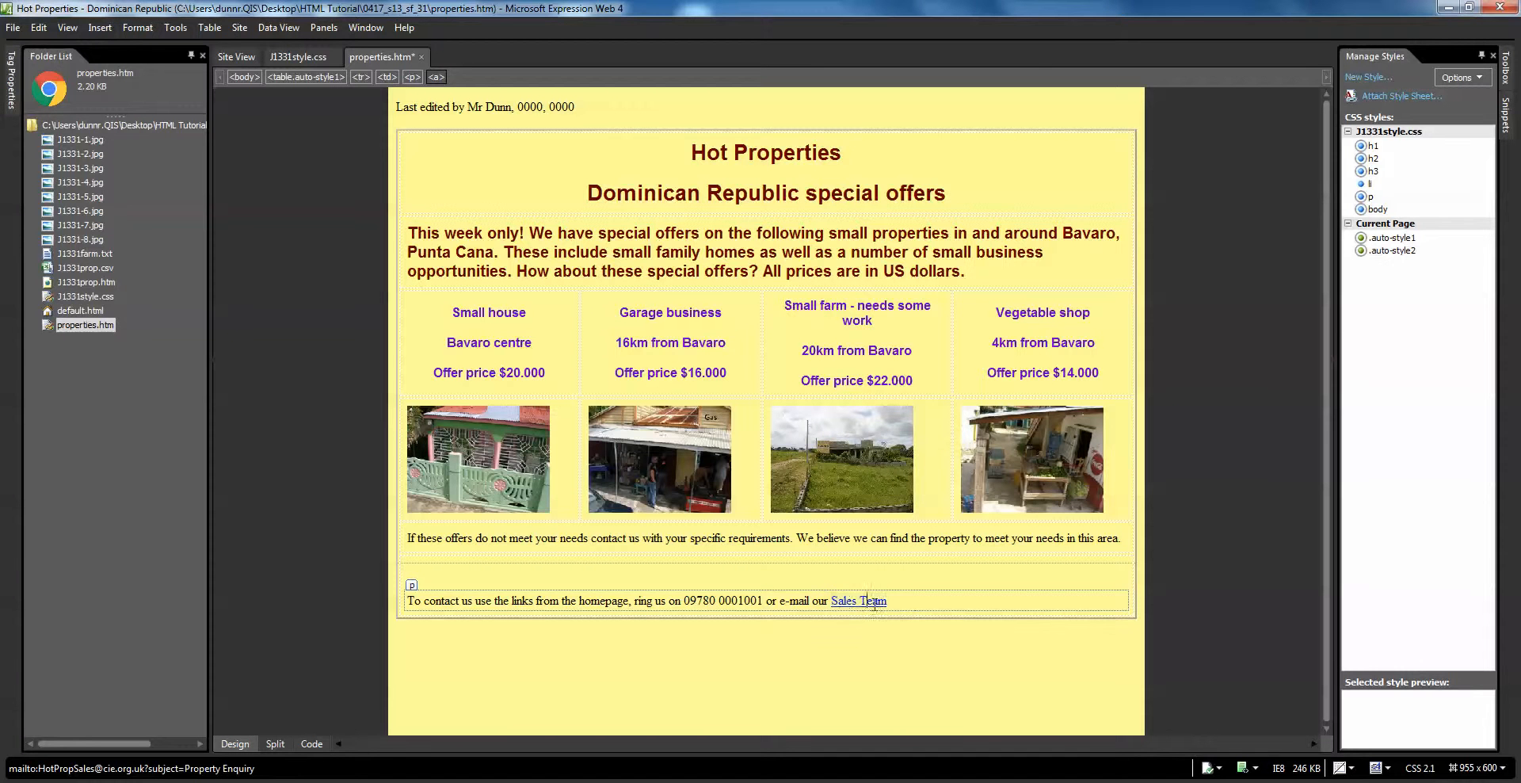
click(276, 741)
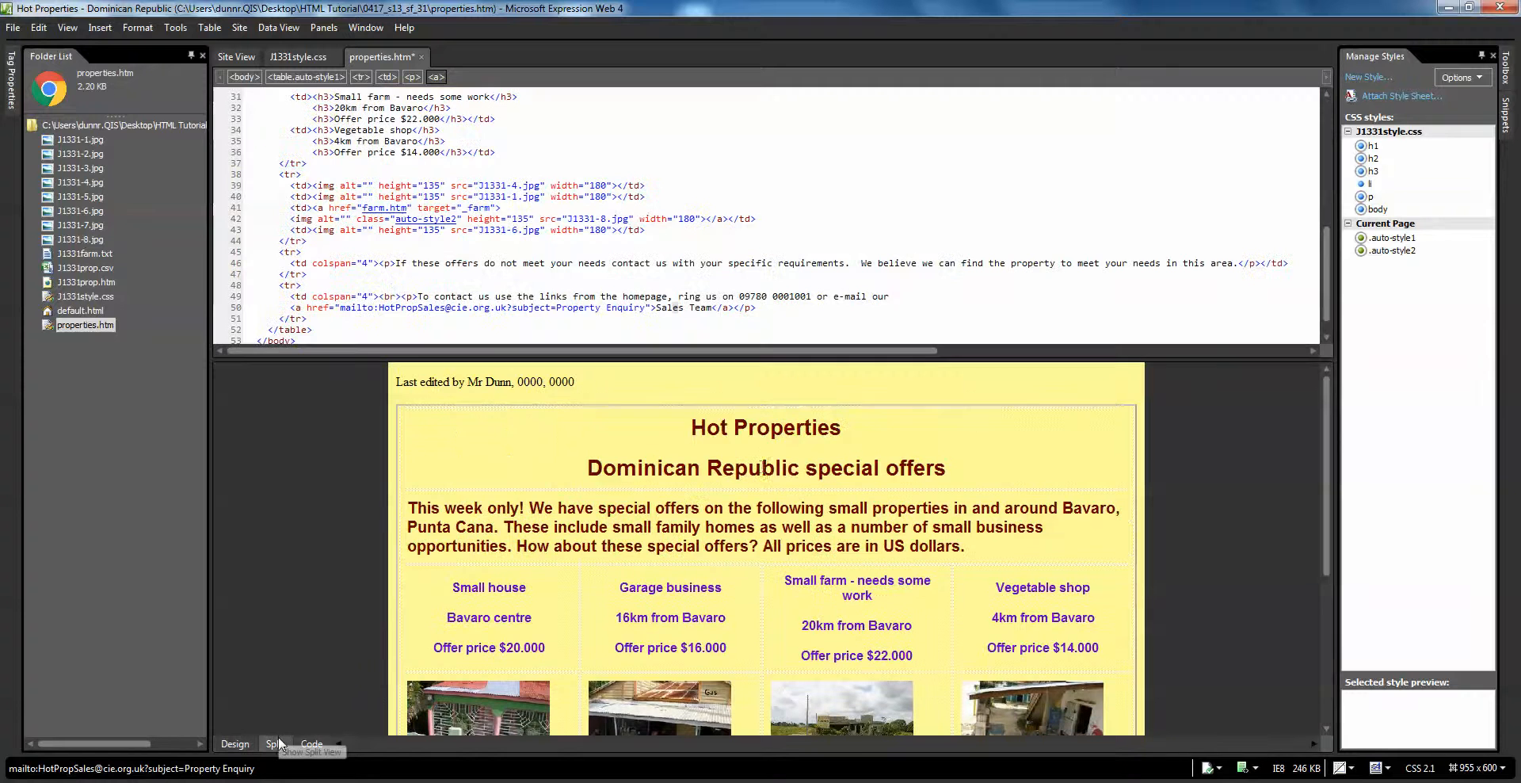
click(696, 307)
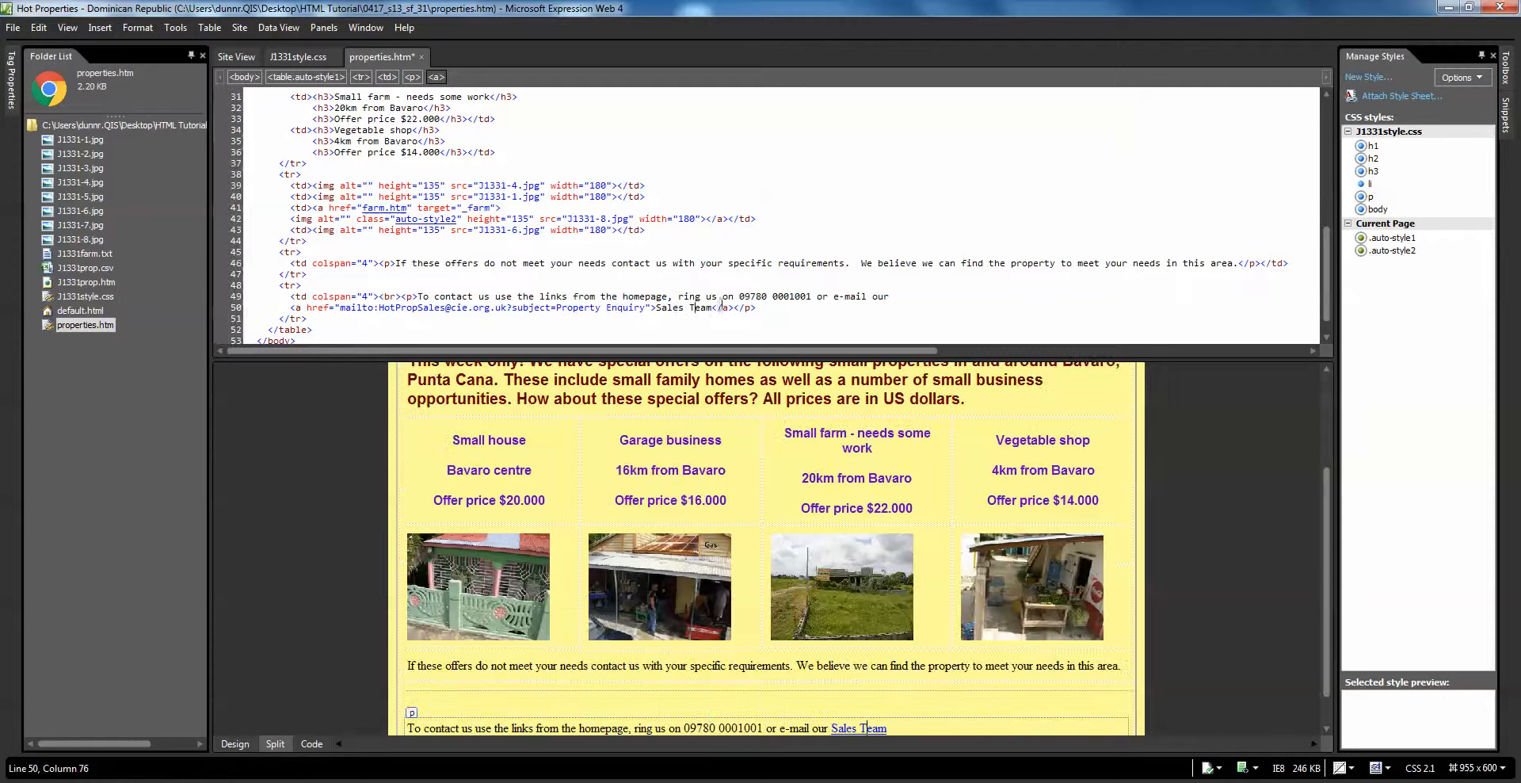
triple_click(760, 308)
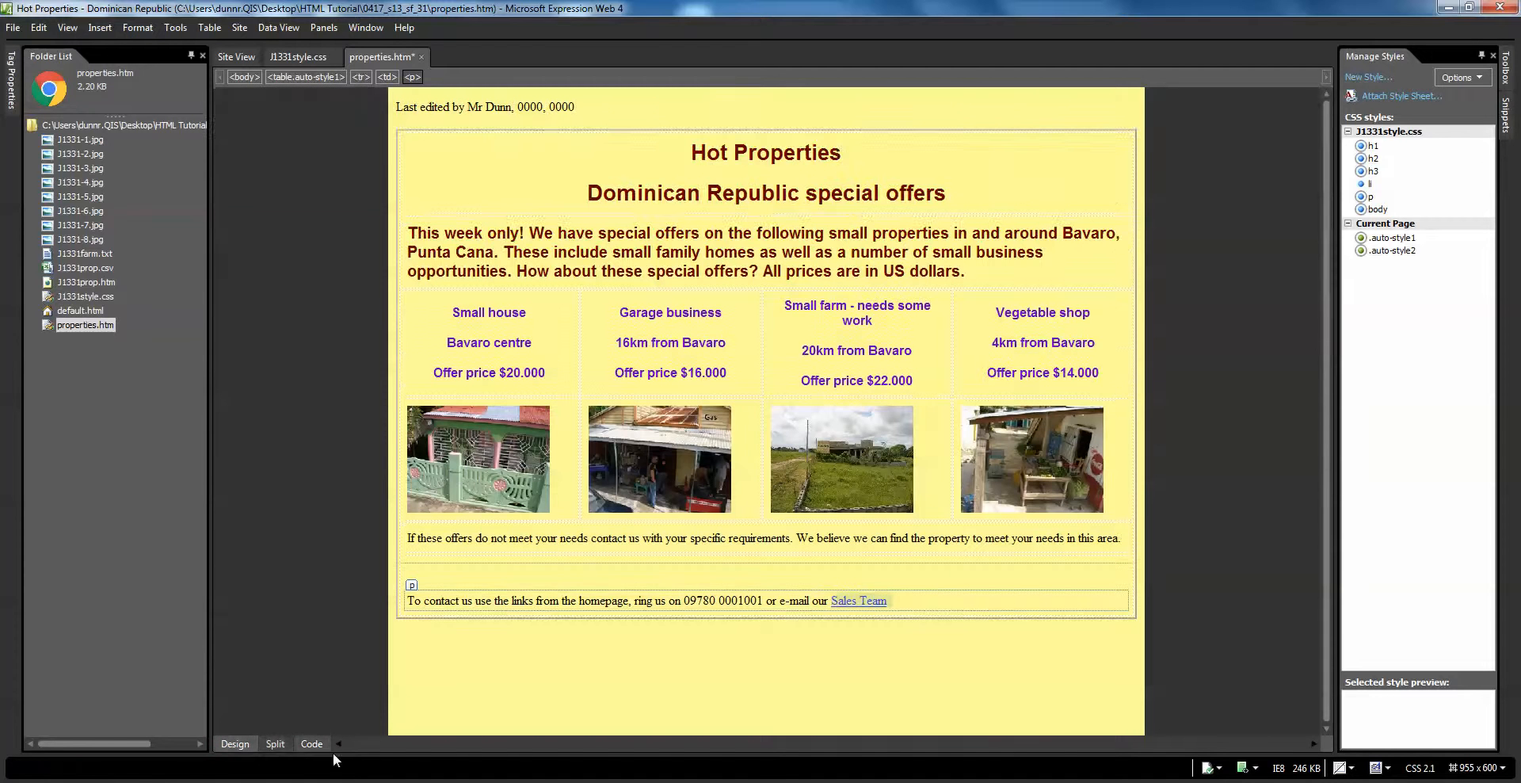
click(232, 743)
- Read task 18 in the Question Paper PDF, highlighting its save instruction, and review the earlier stylesheet and table tasks
mouse_move(366, 773)
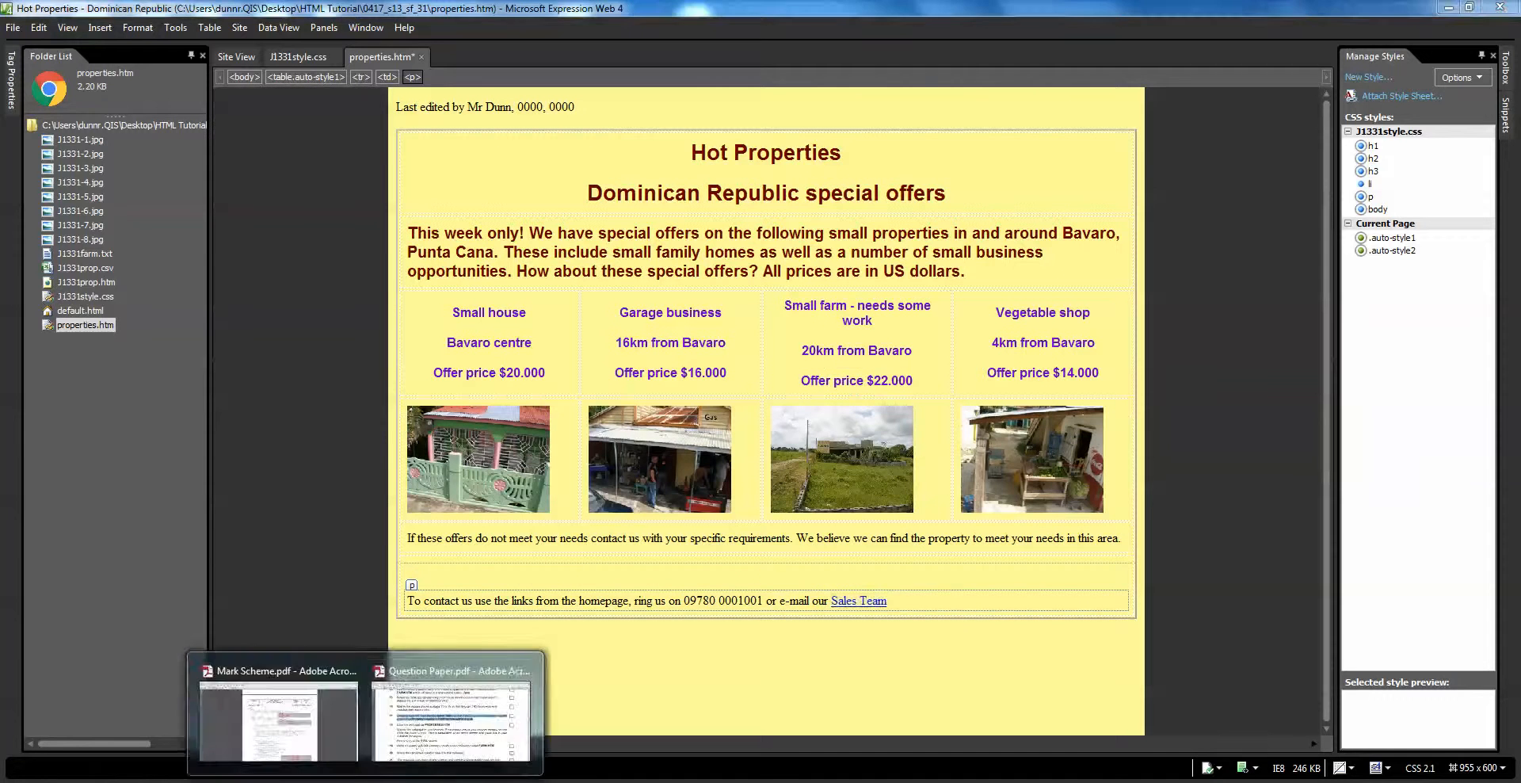
click(444, 718)
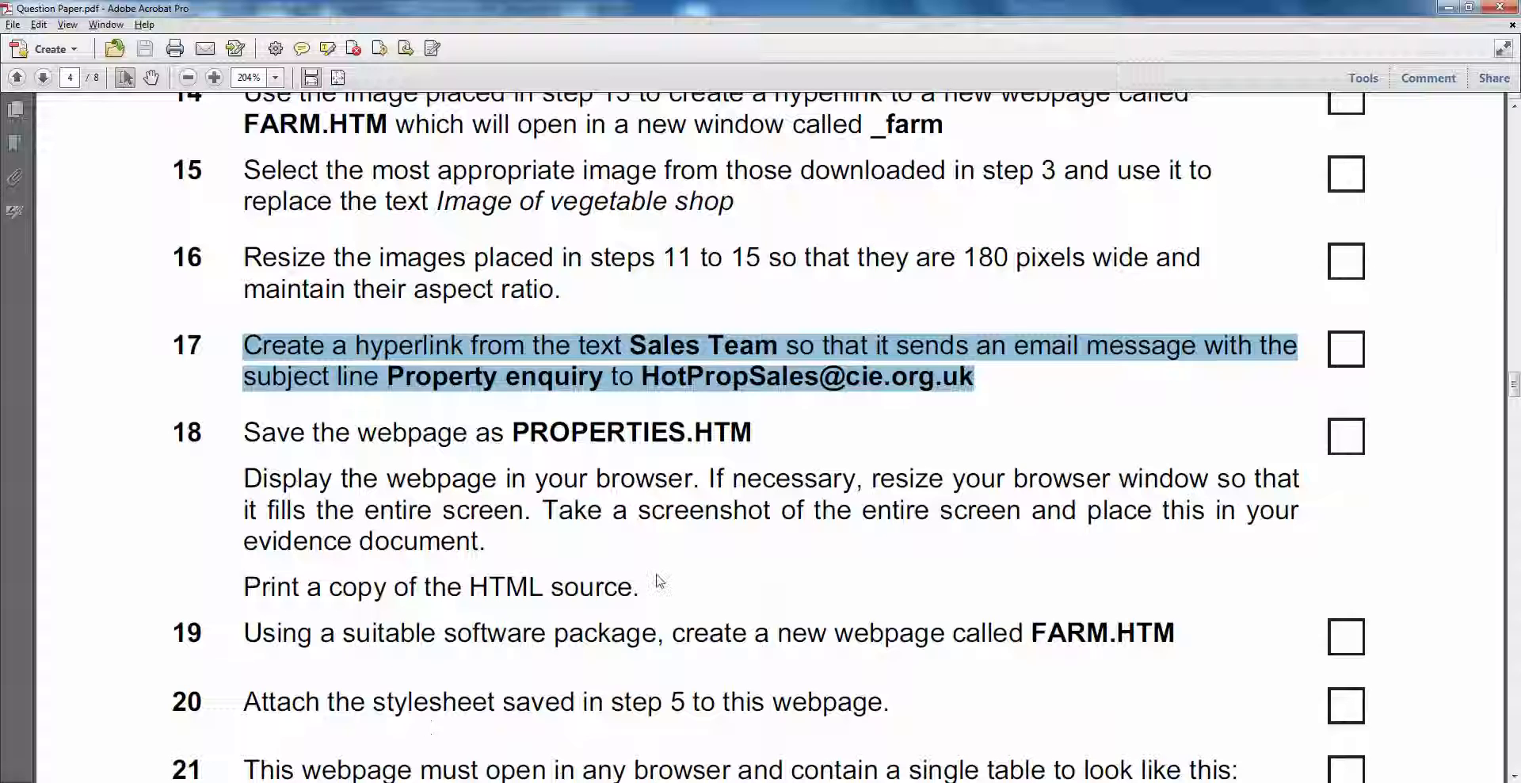
click(513, 434)
scroll(513, 434, down, 2)
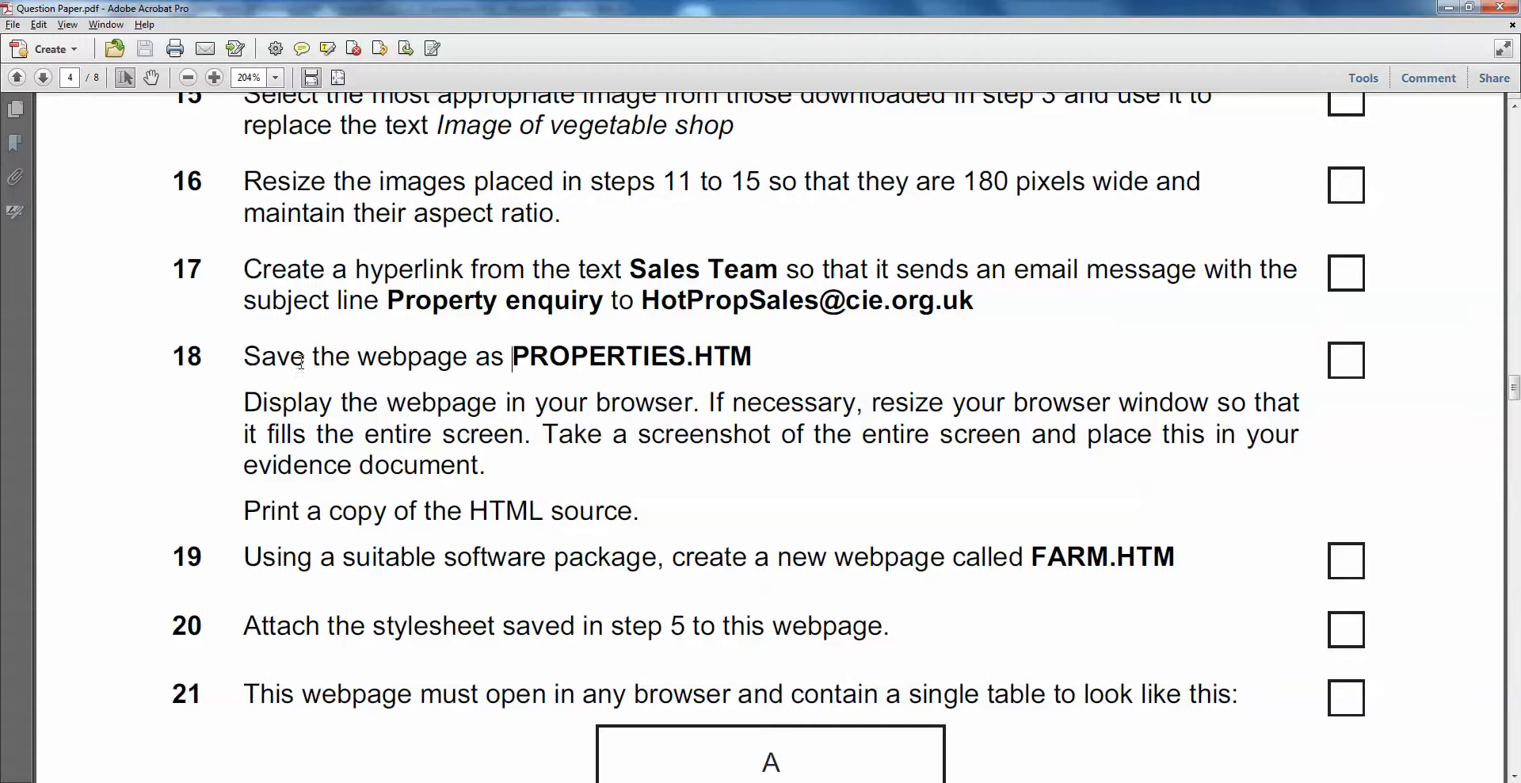
drag(479, 358, 501, 358)
drag(243, 358, 479, 358)
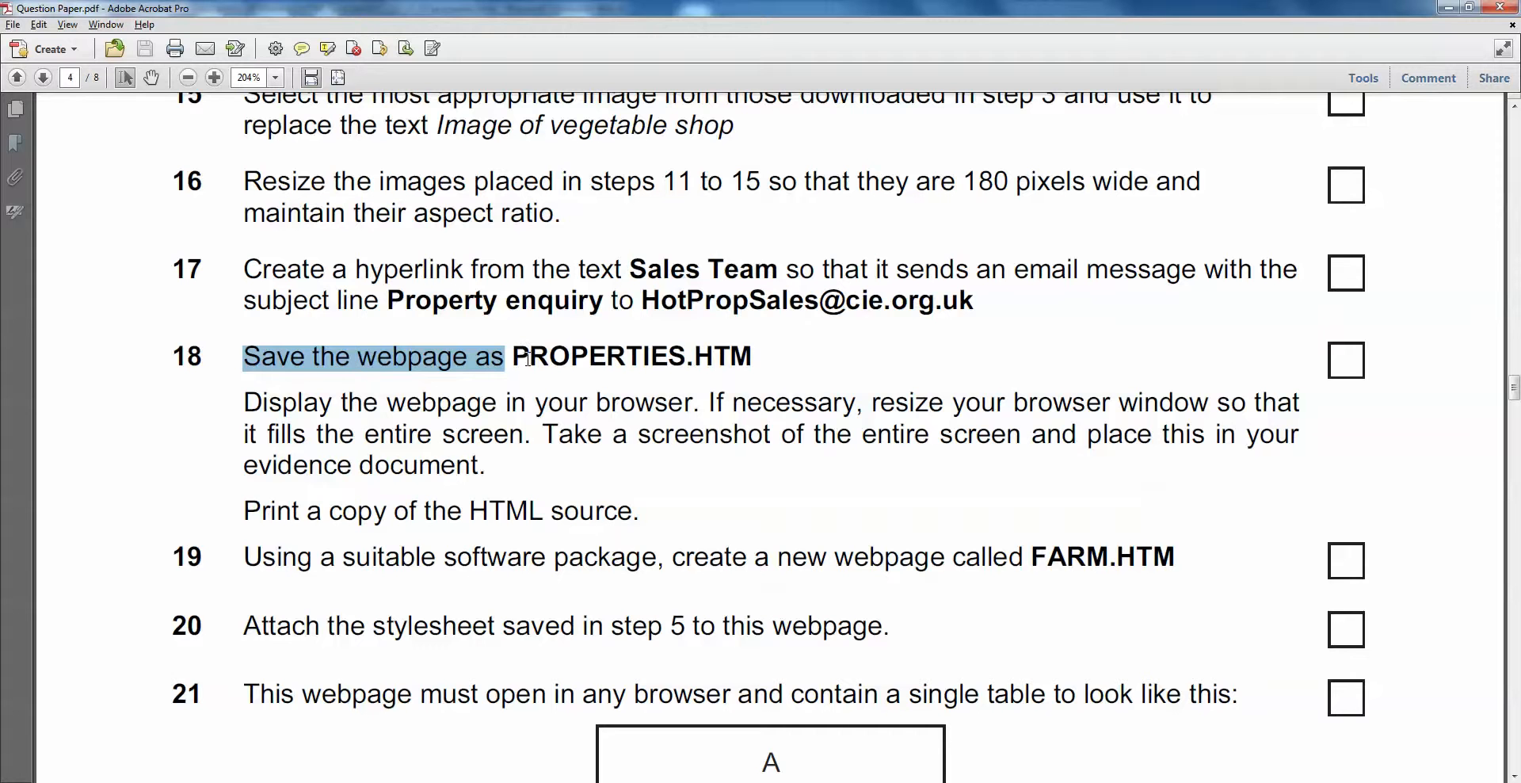
drag(1513, 394, 1513, 340)
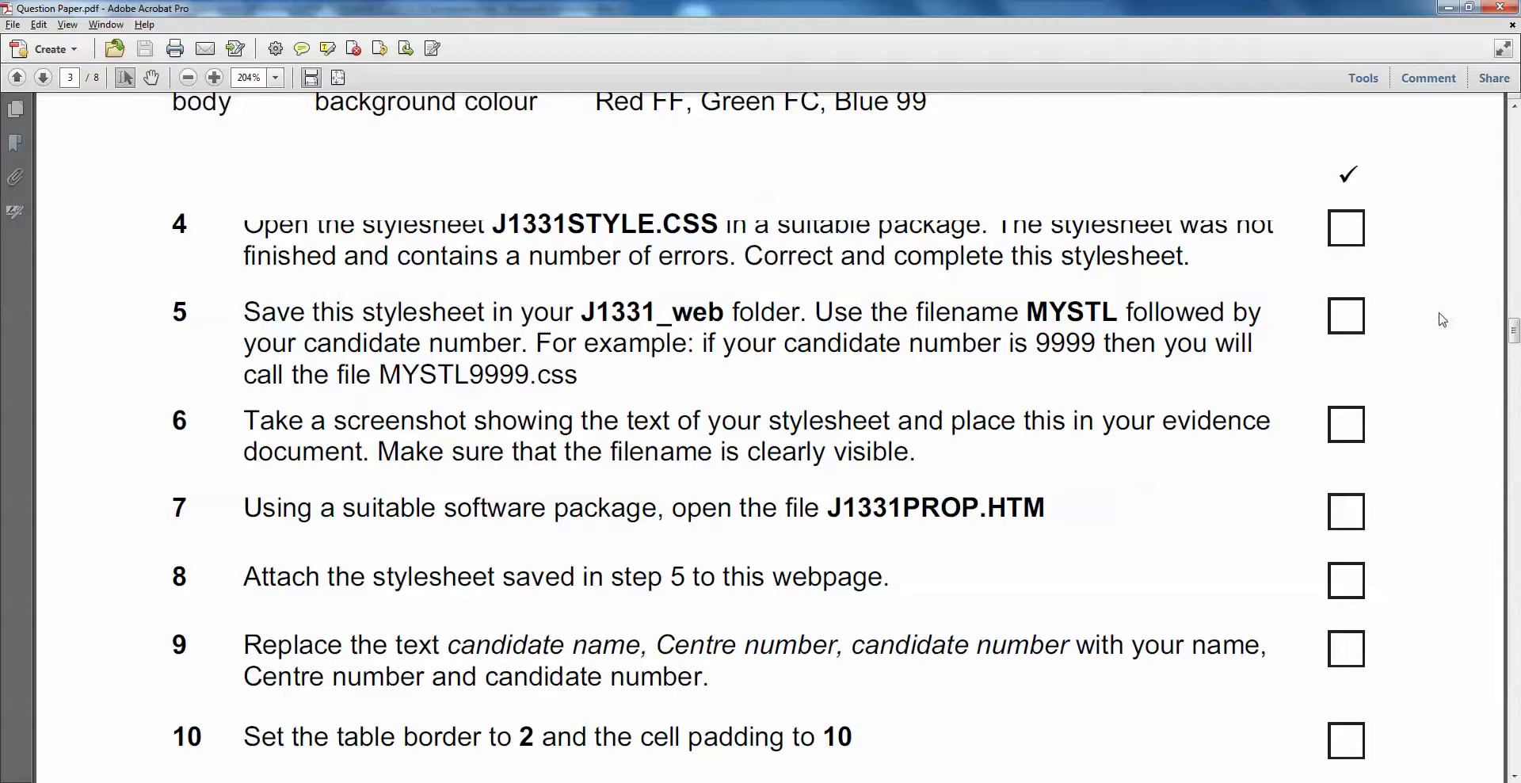
drag(1514, 330, 1514, 395)
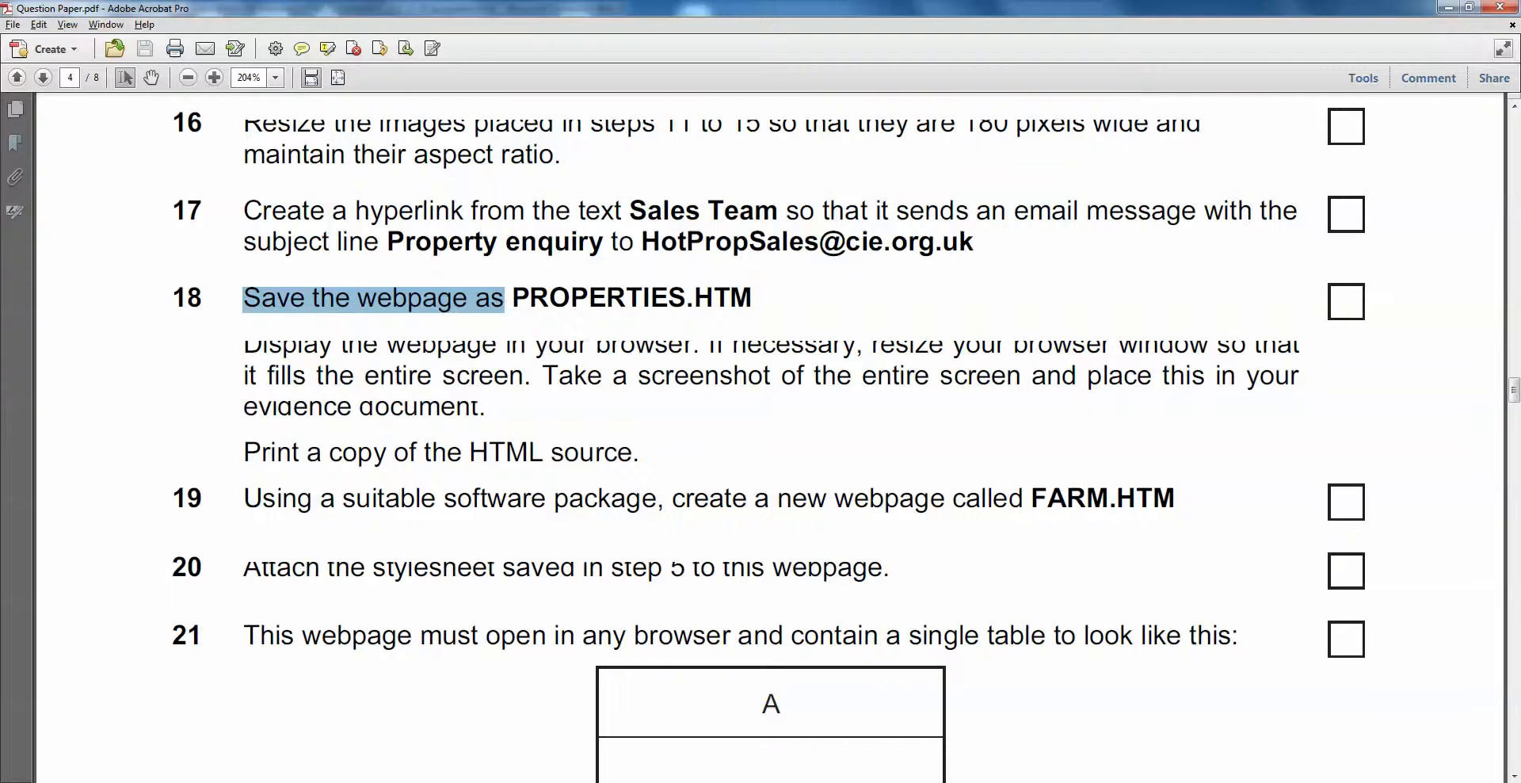
- Switch to Expression Web and review the Save As file name and file types for the properties page, leaving without saving
key(alt+Tab)
click(13, 27)
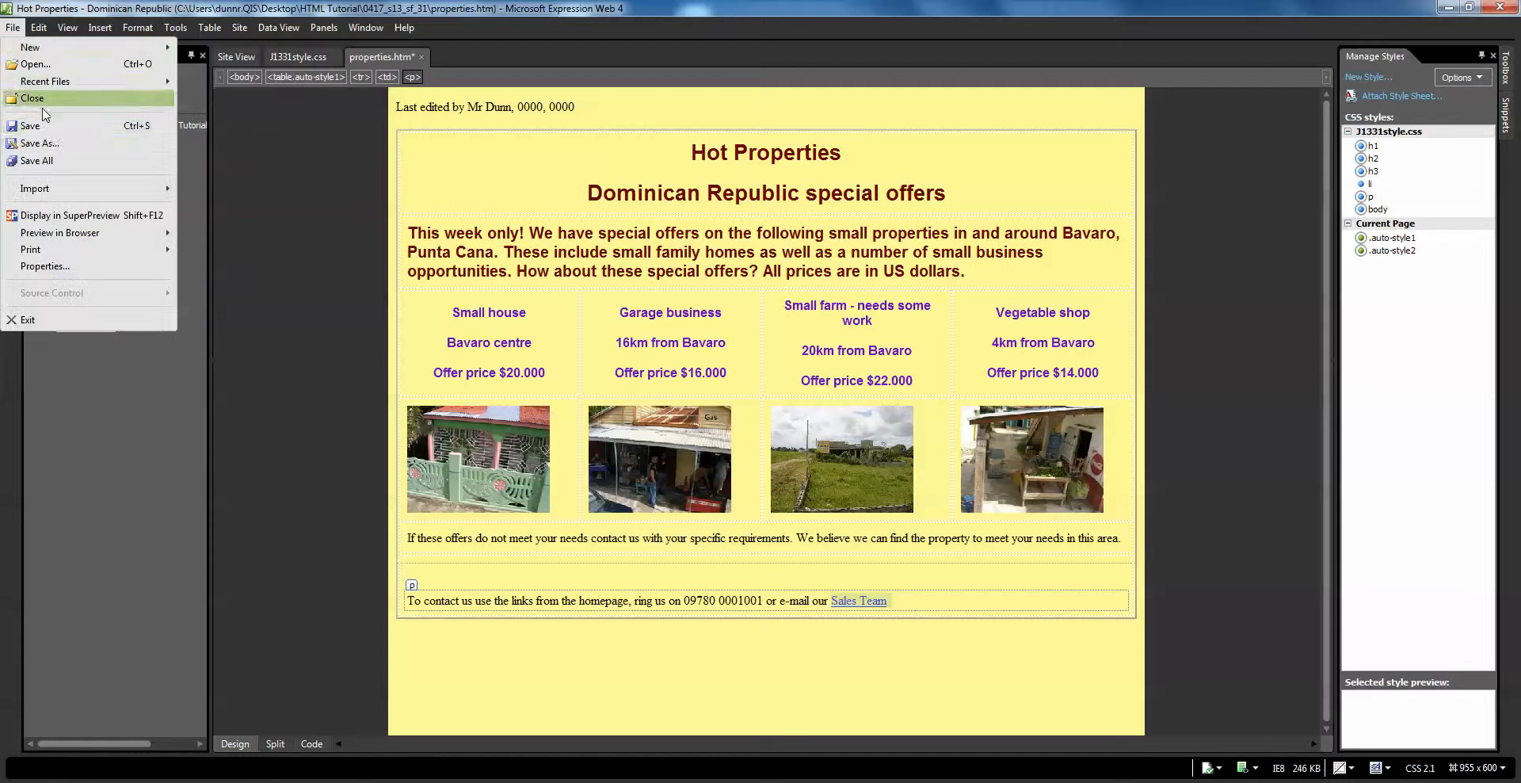
click(38, 143)
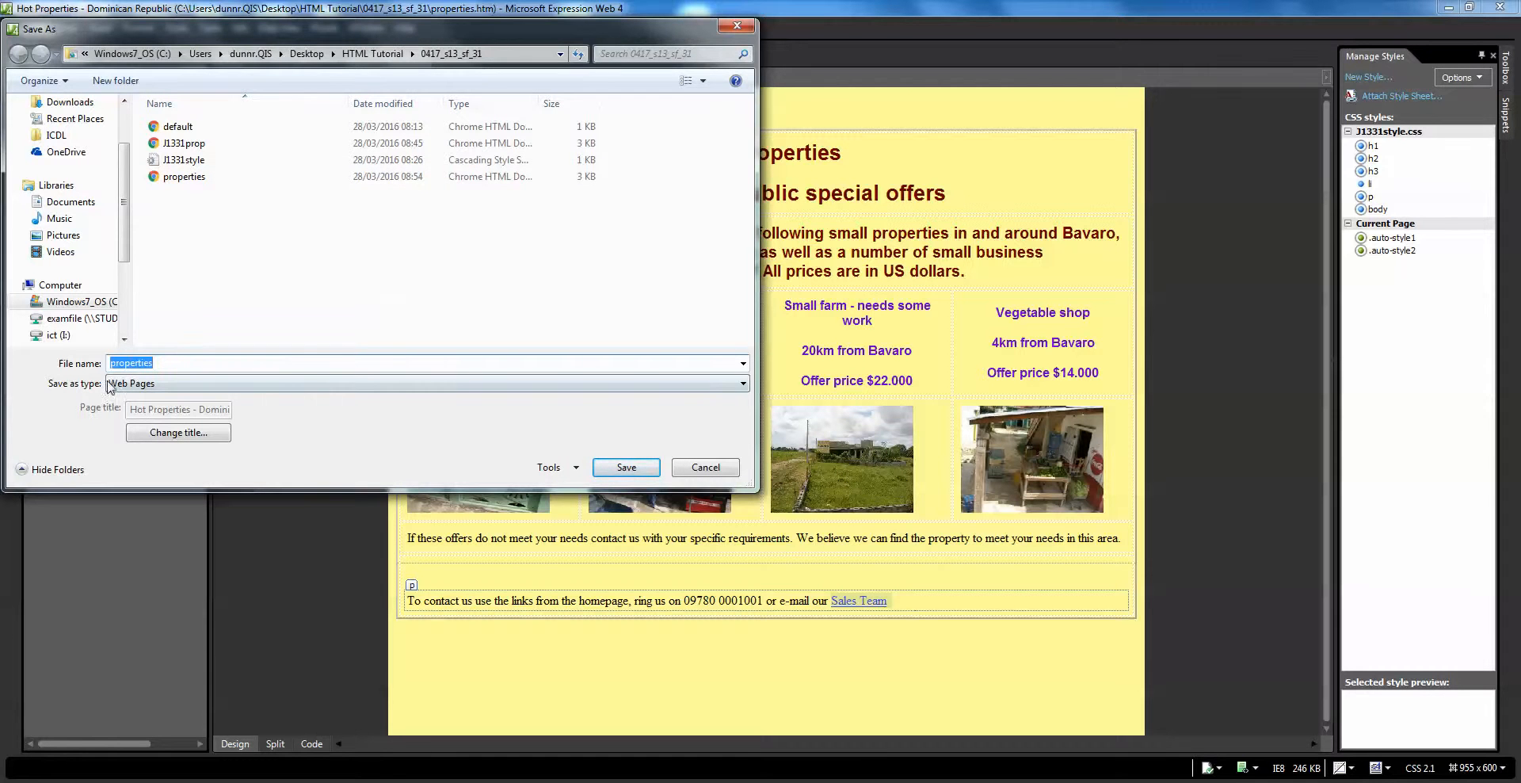
click(133, 391)
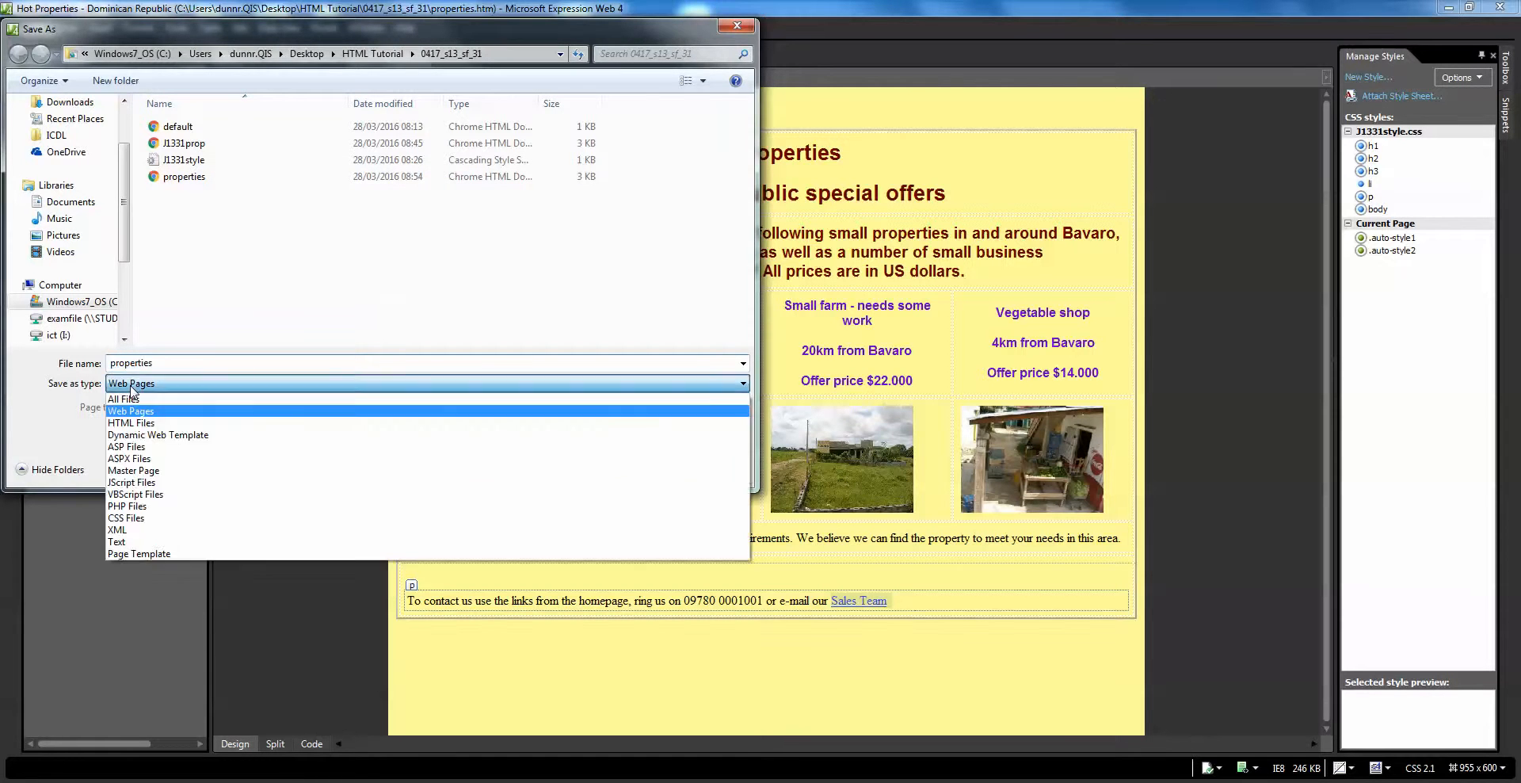
click(133, 388)
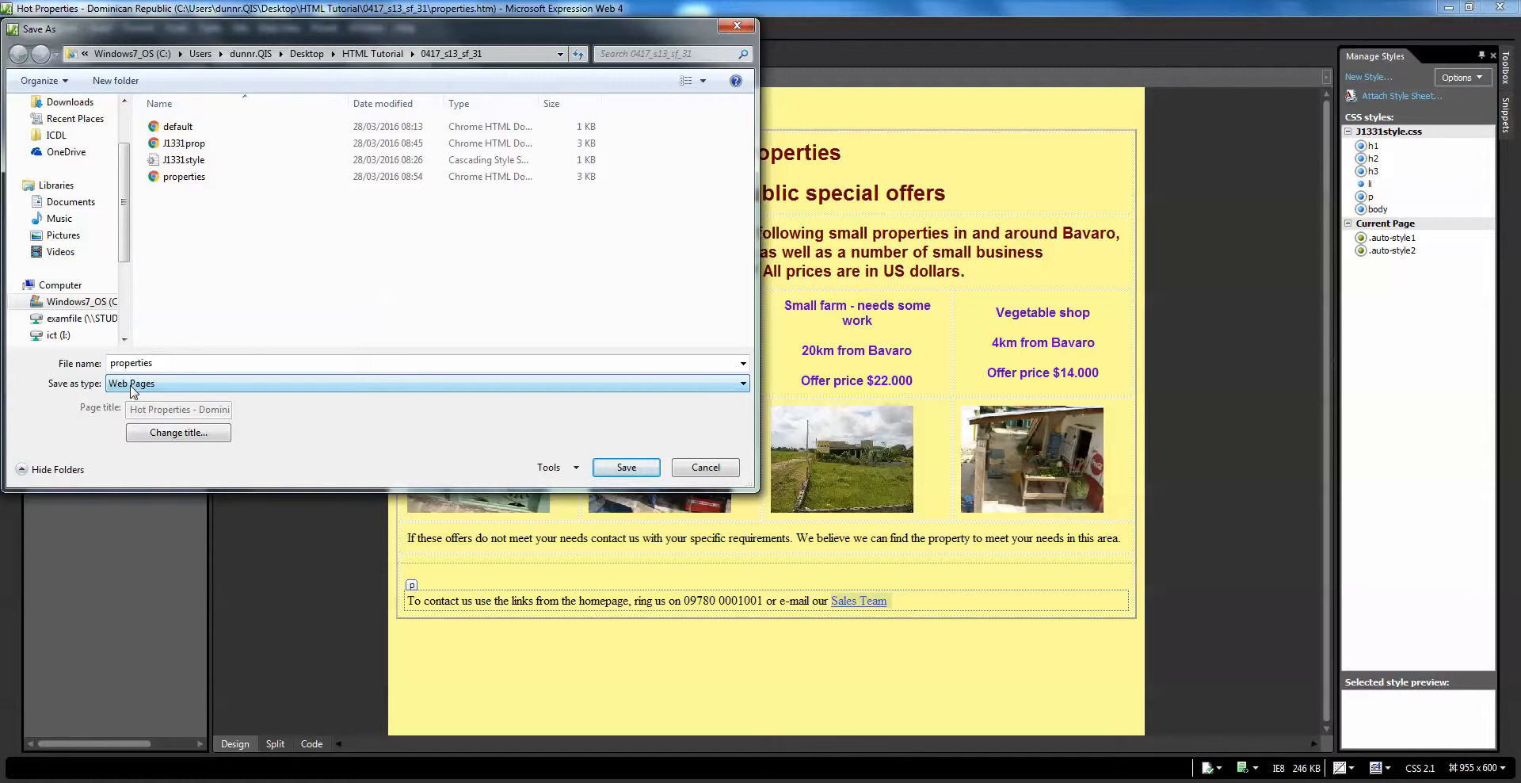
click(704, 468)
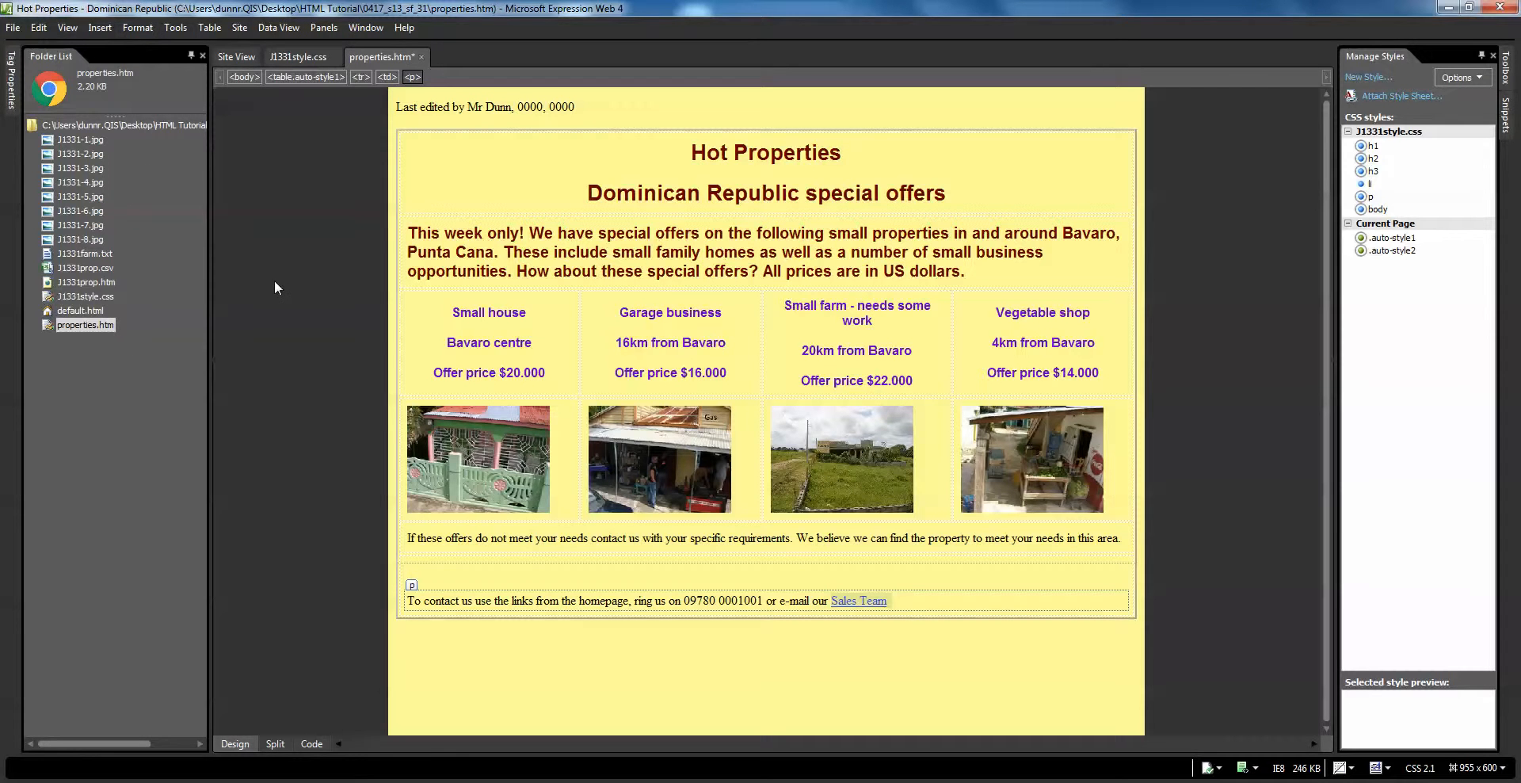
- Save and preview the page in Internet Explorer 10 (1024 x 768), and resize the browser window
click(13, 27)
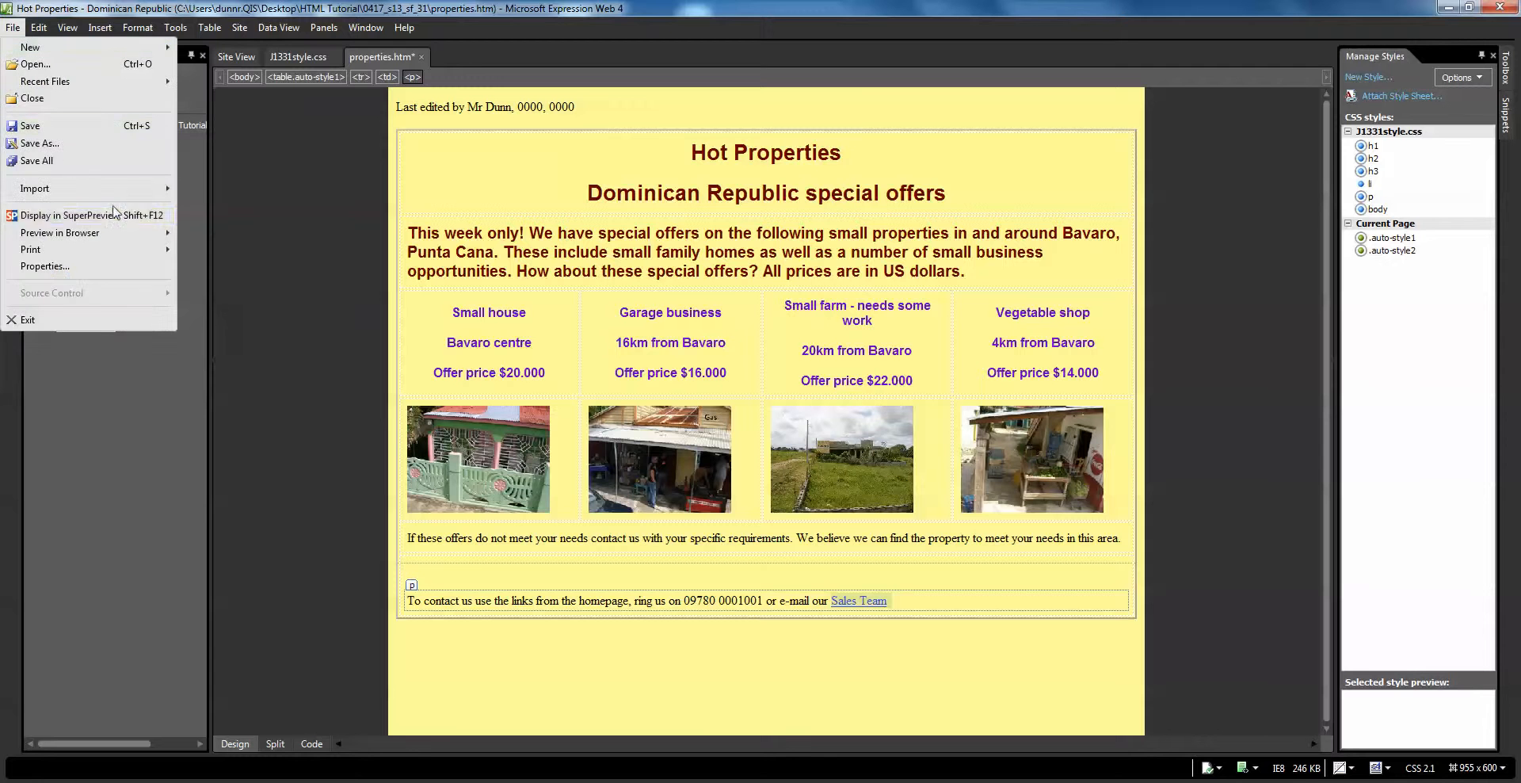
mouse_move(119, 233)
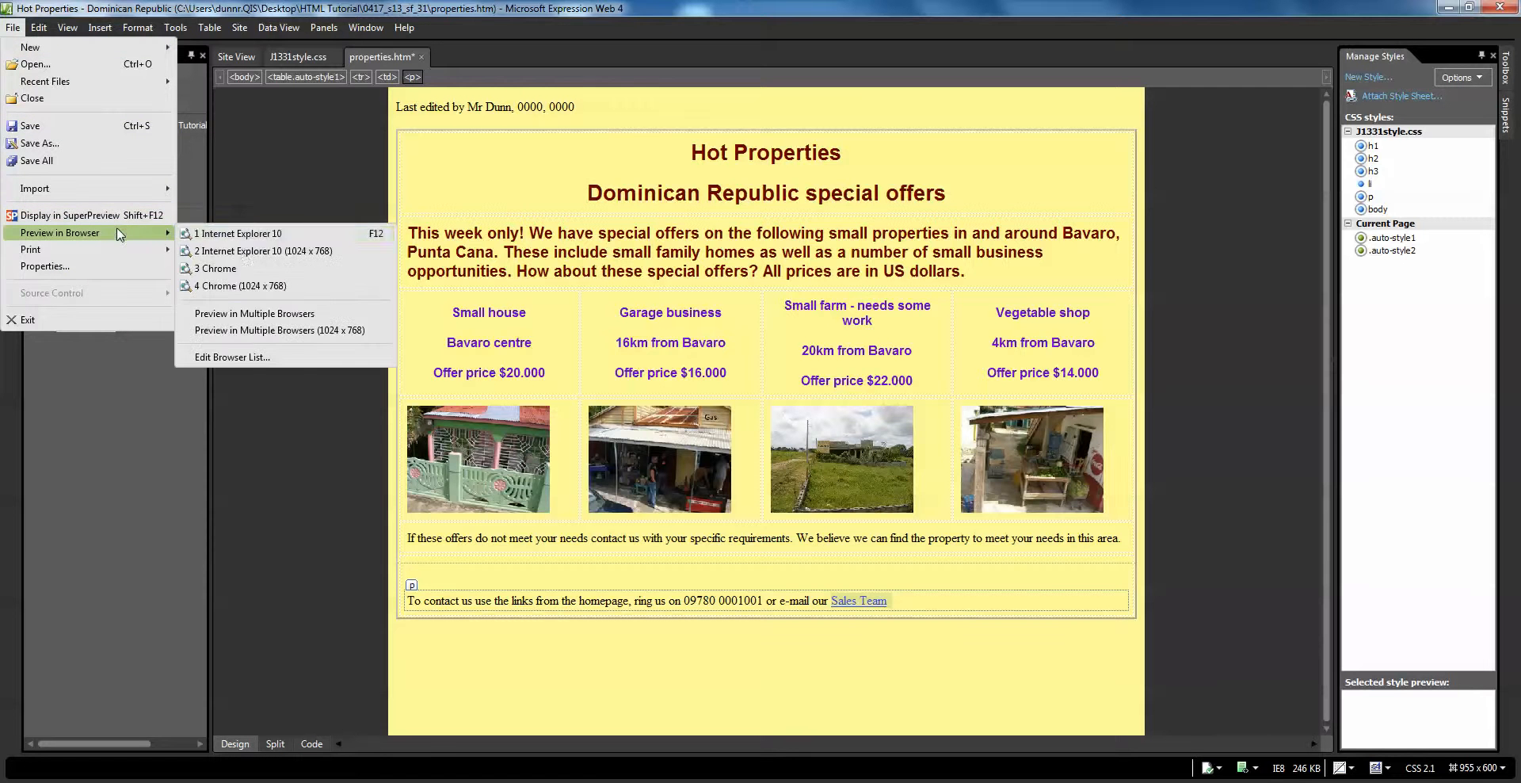
click(246, 251)
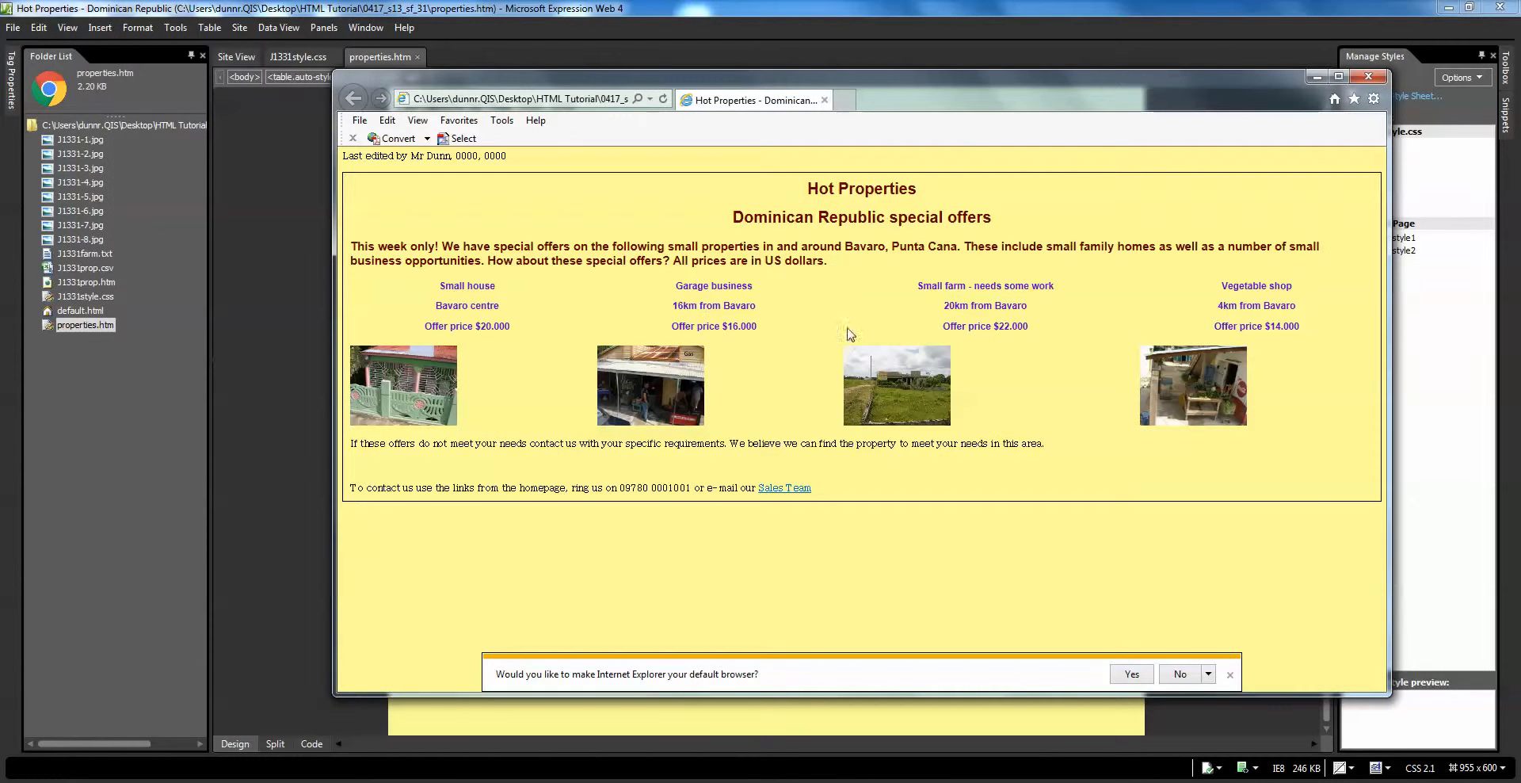
drag(1388, 693, 1289, 712)
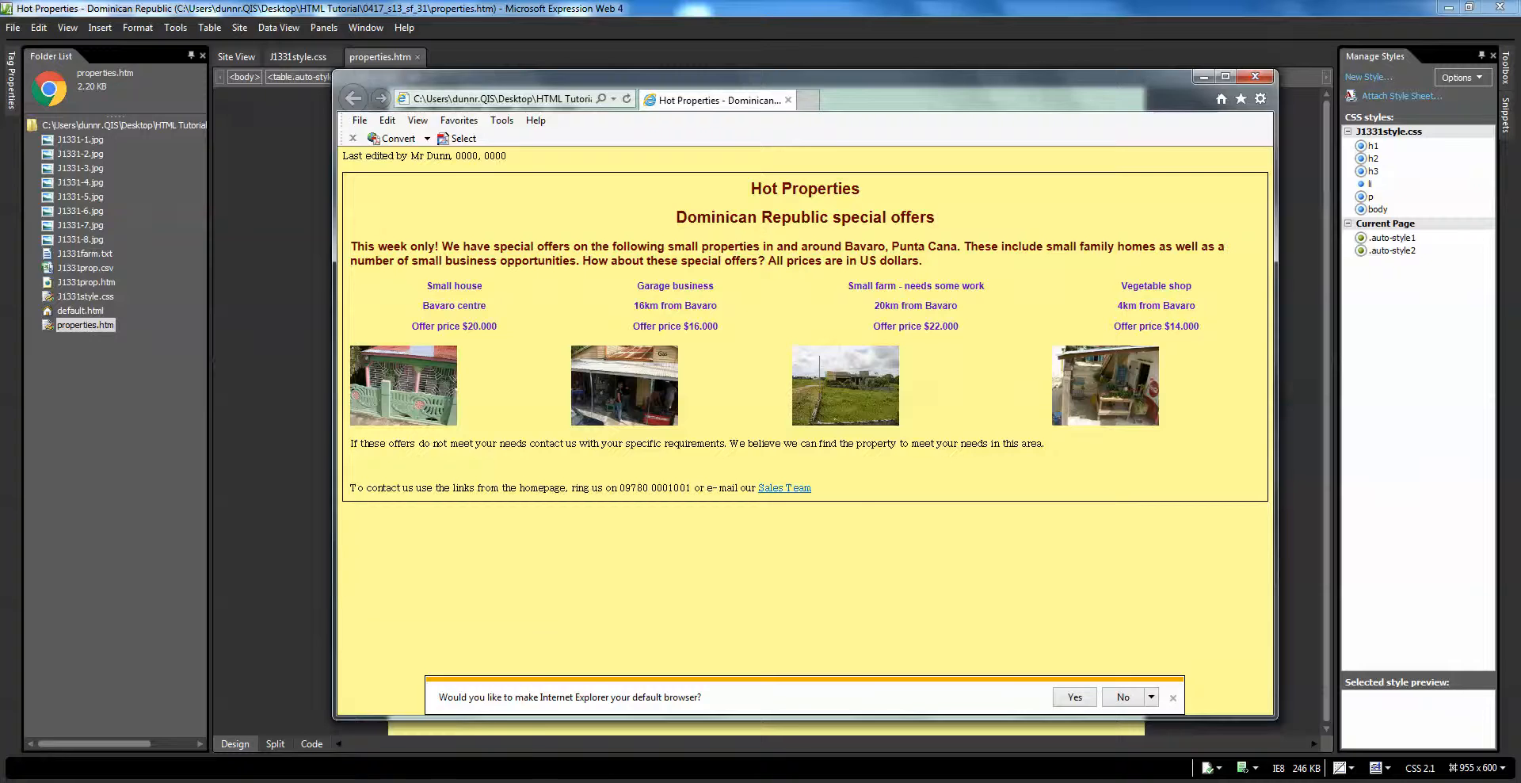
- Switch to the Question Paper PDF and highlight task 18's instruction to print a copy of the HTML source
click(420, 740)
scroll(614, 493, down, 3)
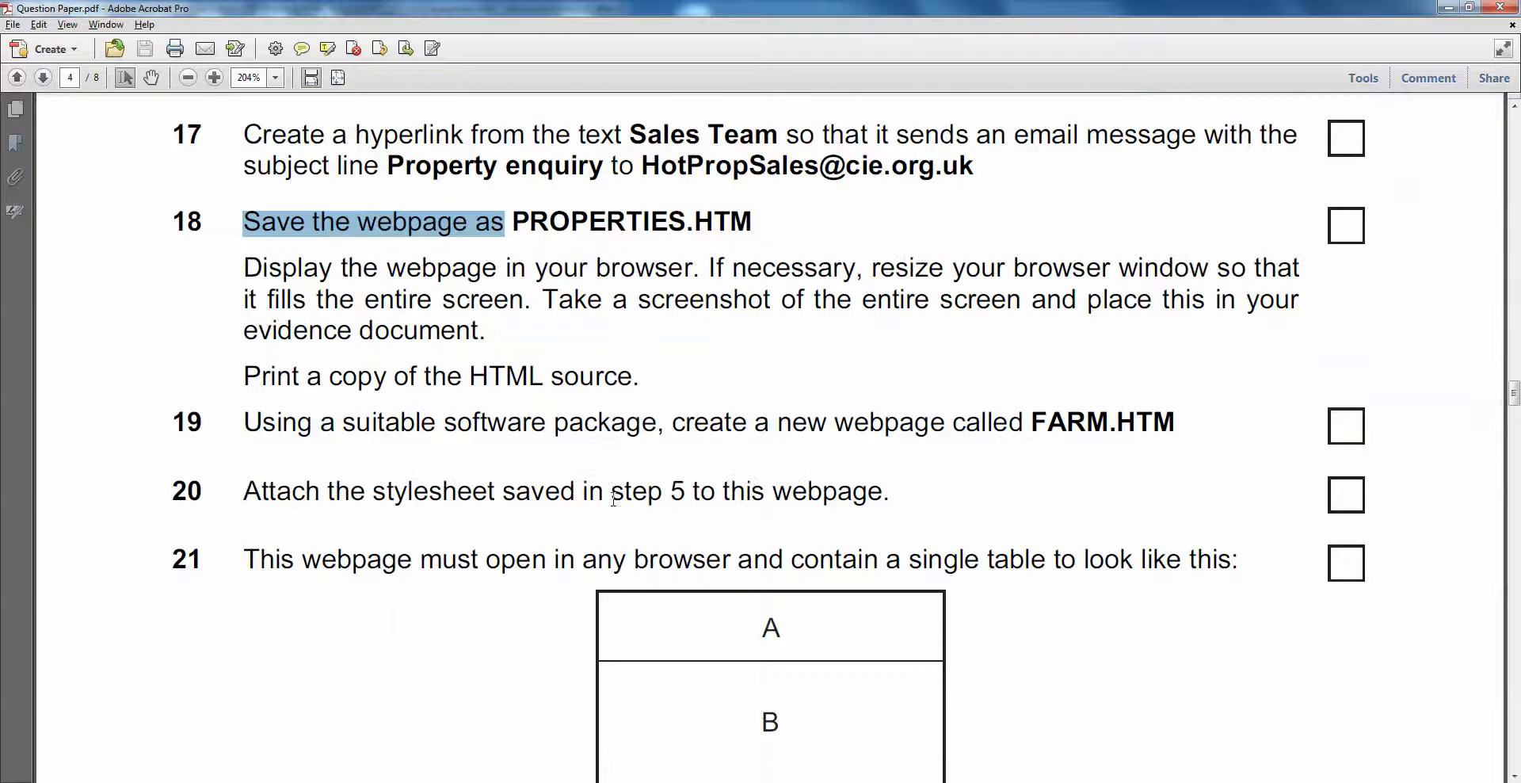
click(917, 235)
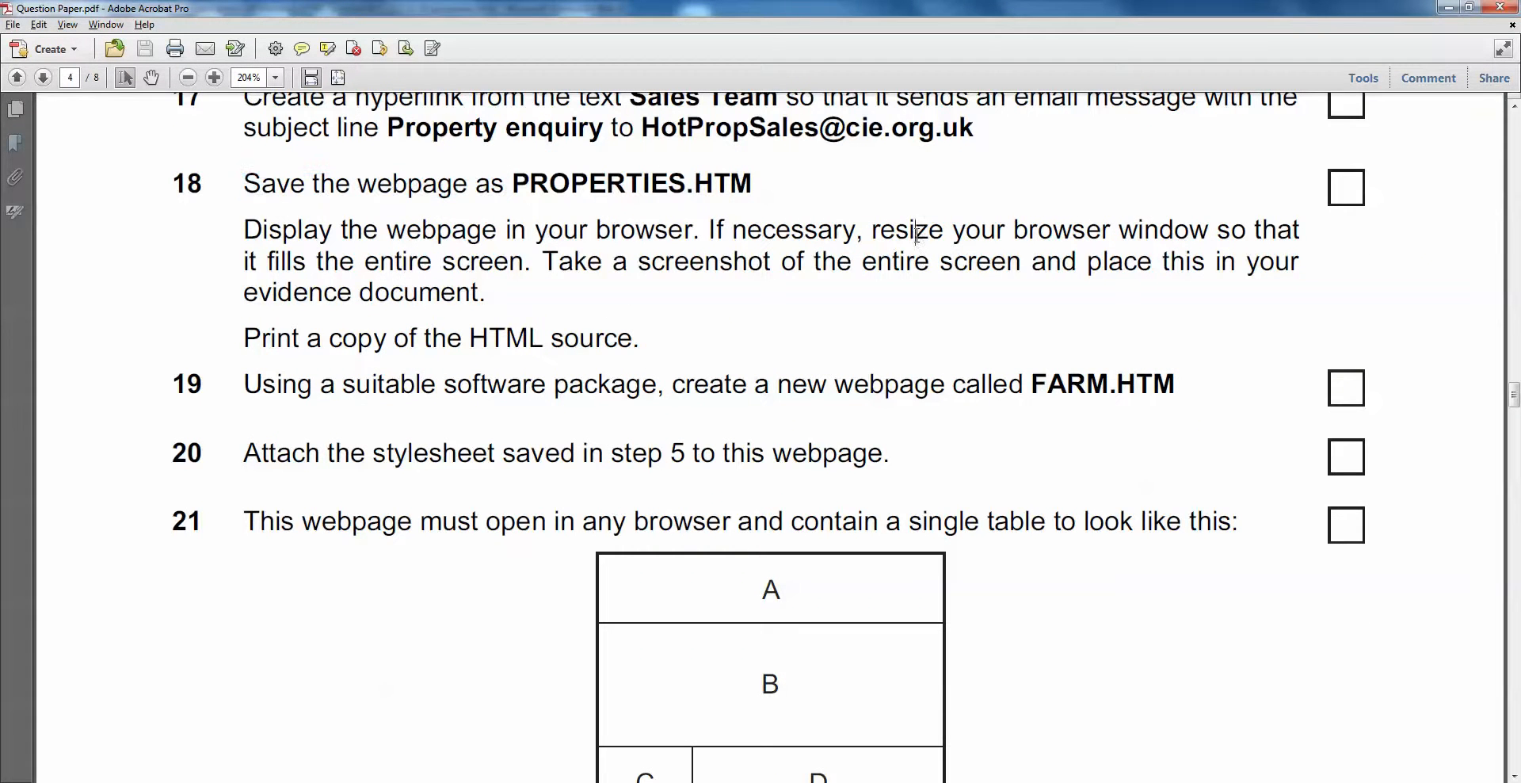
drag(245, 337, 633, 340)
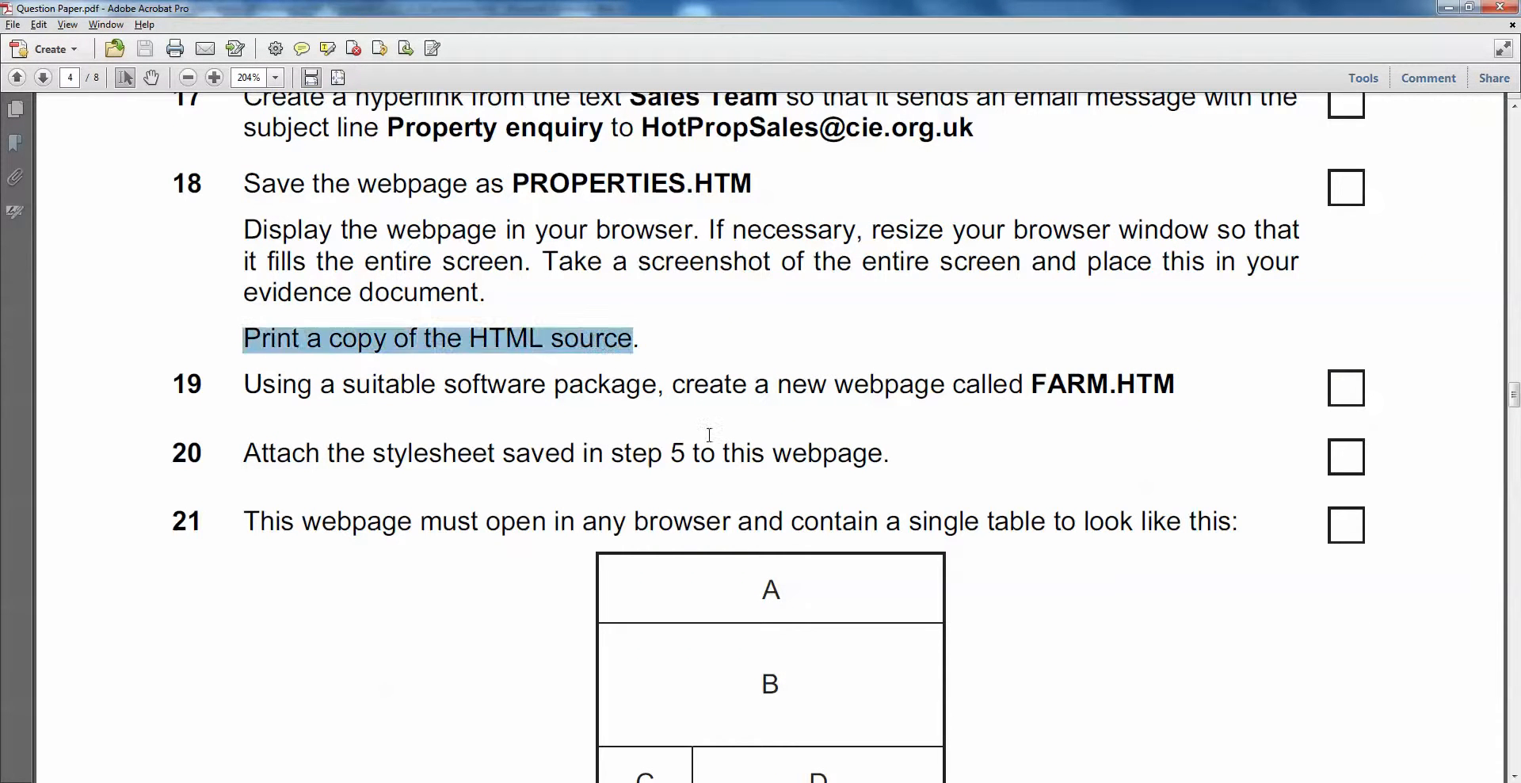
- In Expression Web, view the properties page's HTML source, review the print options without printing, and return to the design view
key(alt+Tab)
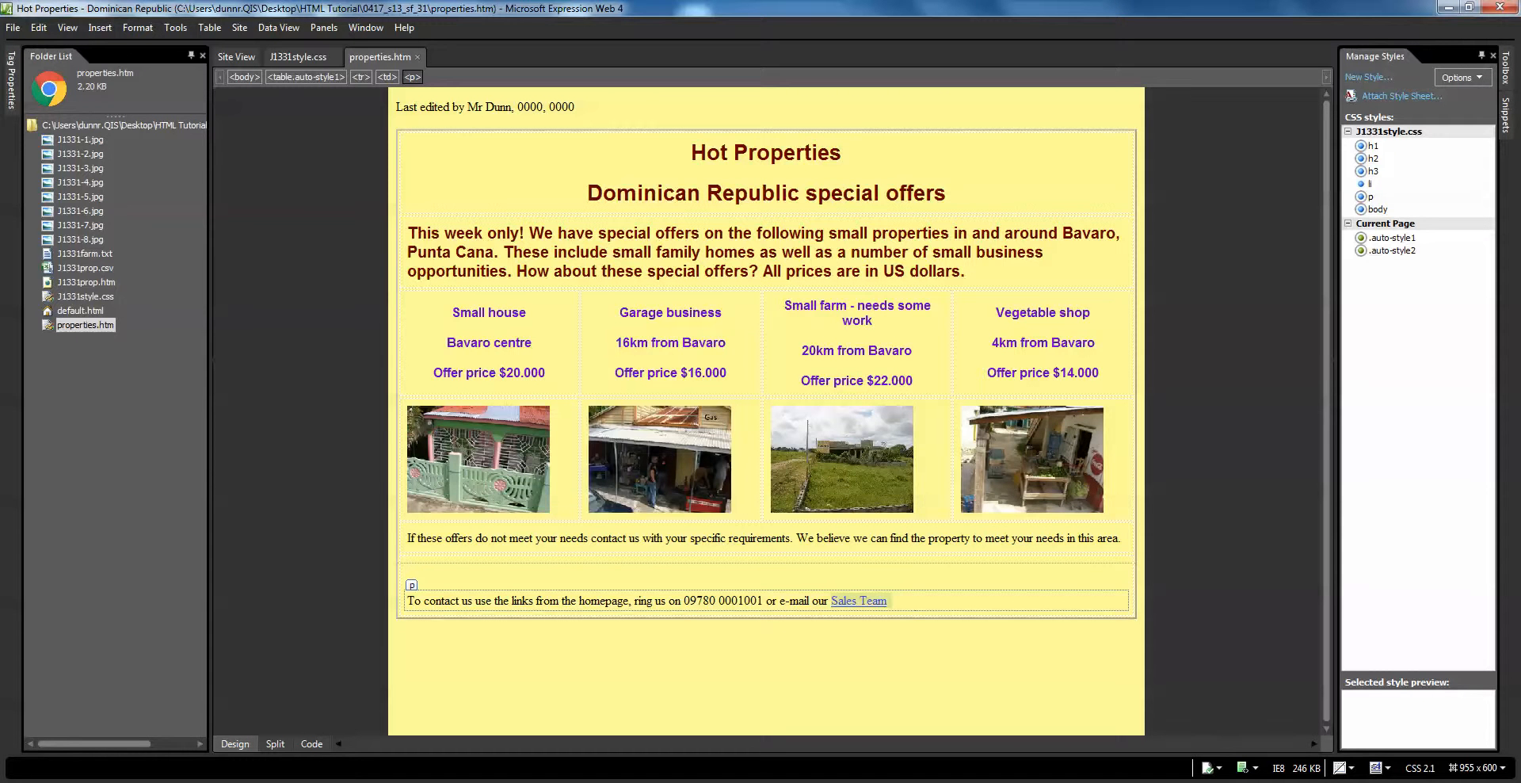
click(311, 744)
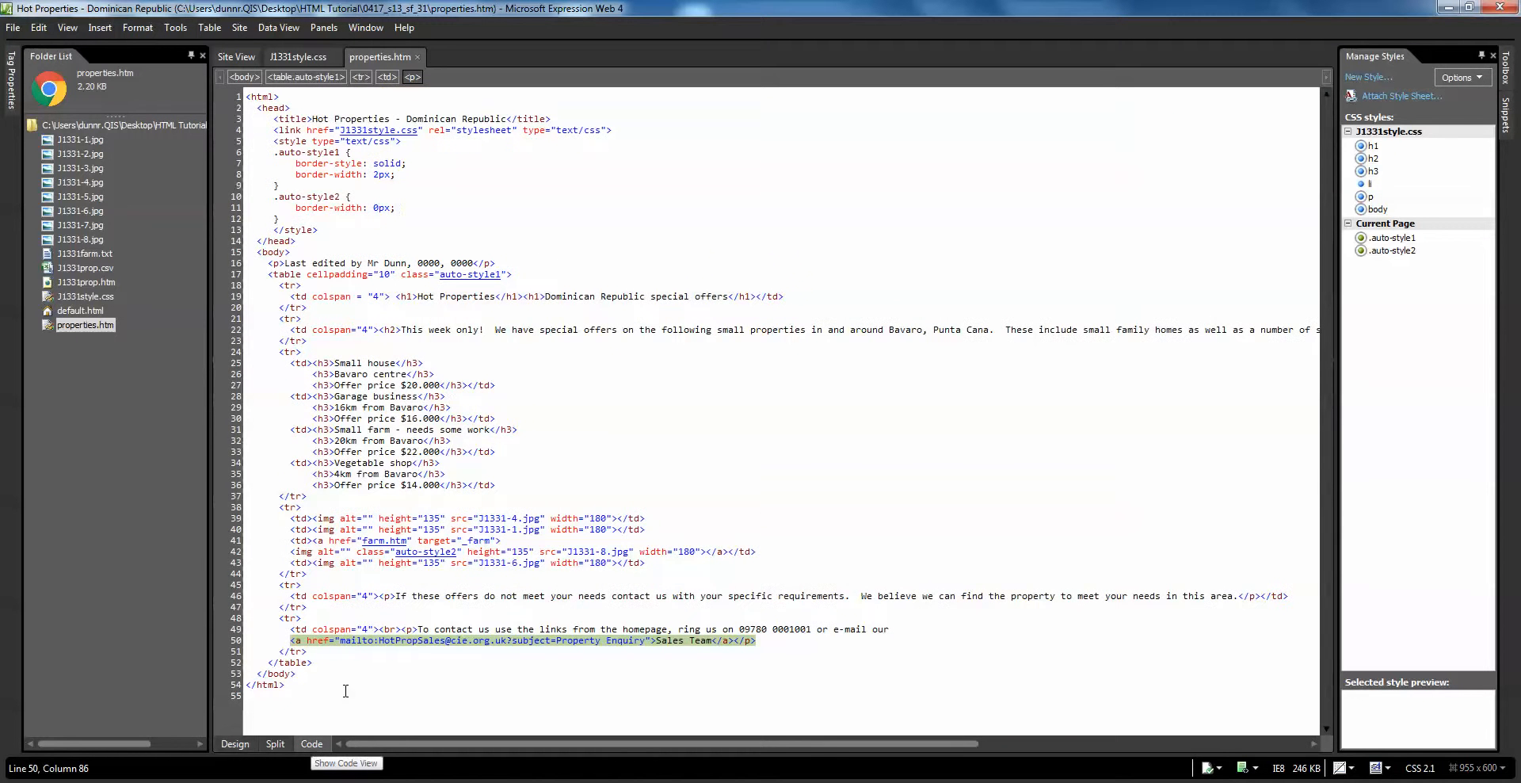
click(528, 185)
right_click(528, 188)
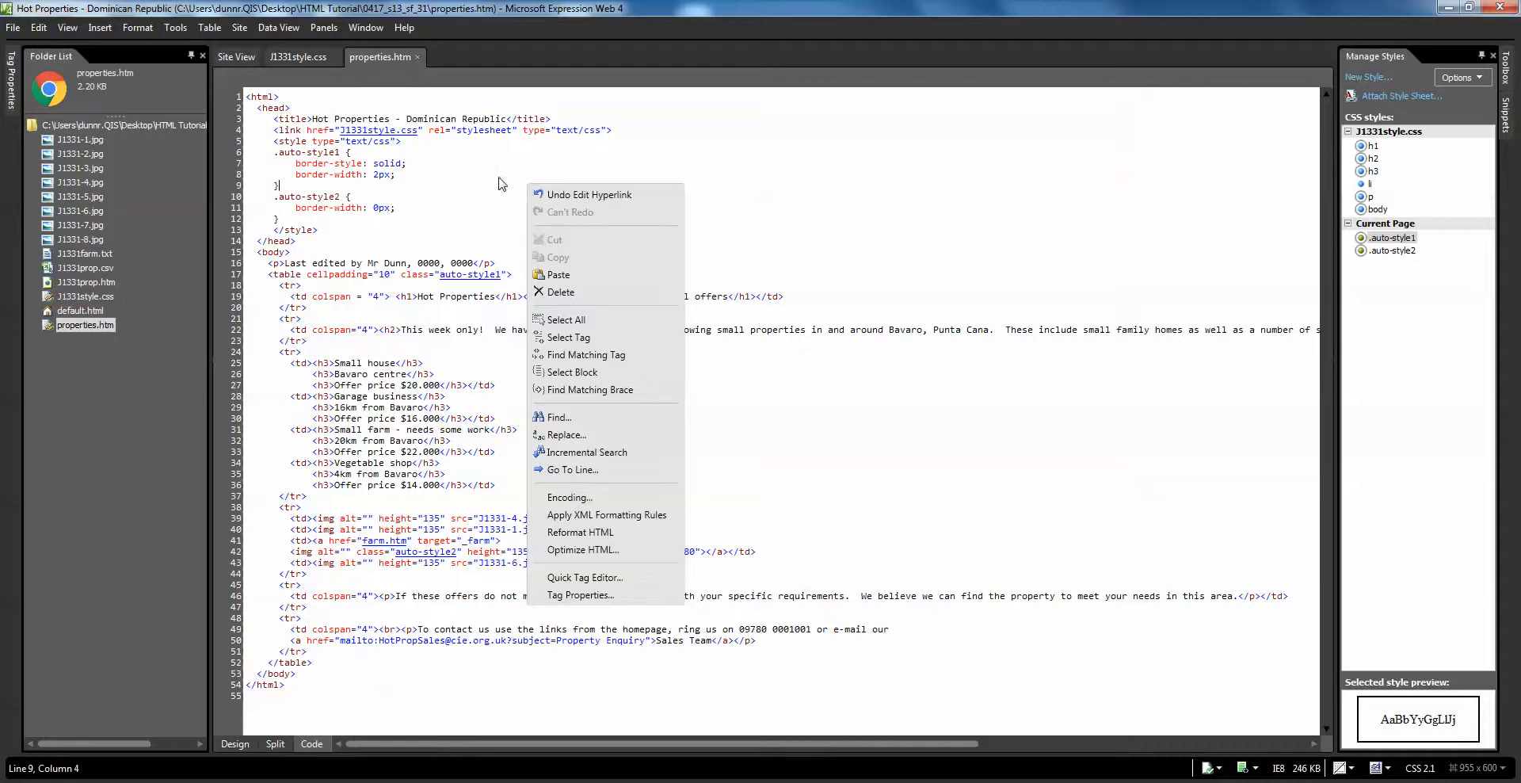
click(403, 175)
click(9, 29)
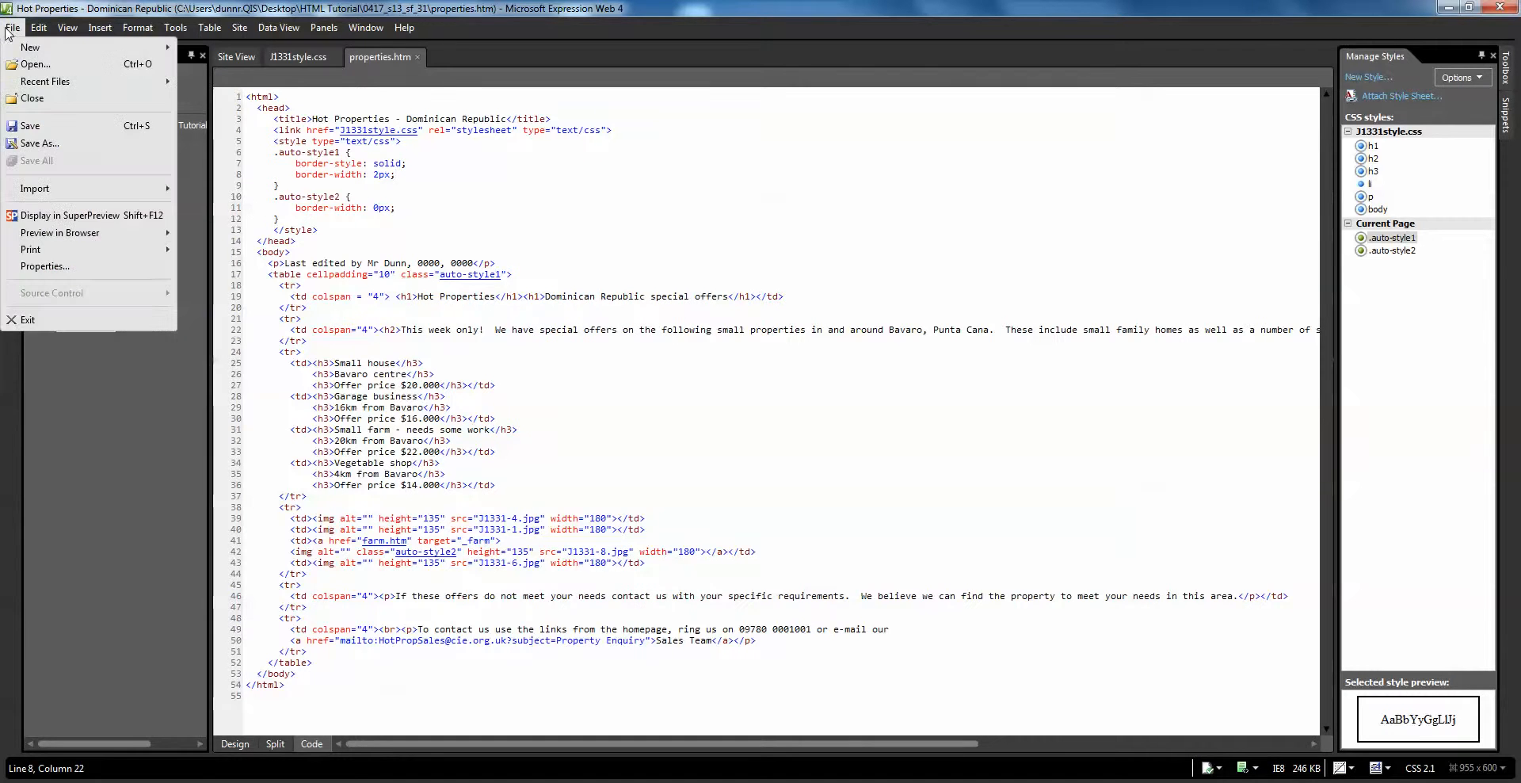
mouse_move(161, 254)
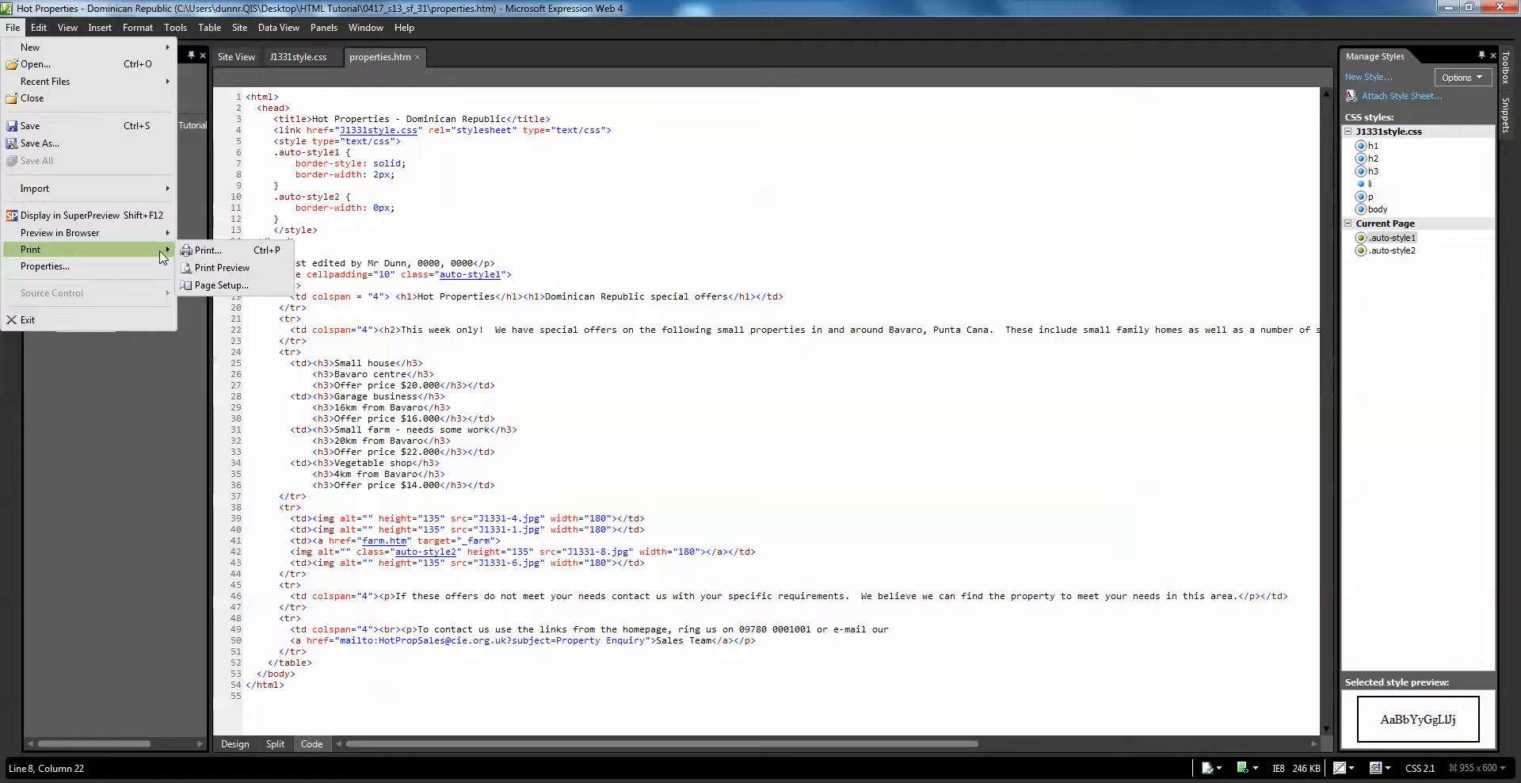
click(632, 233)
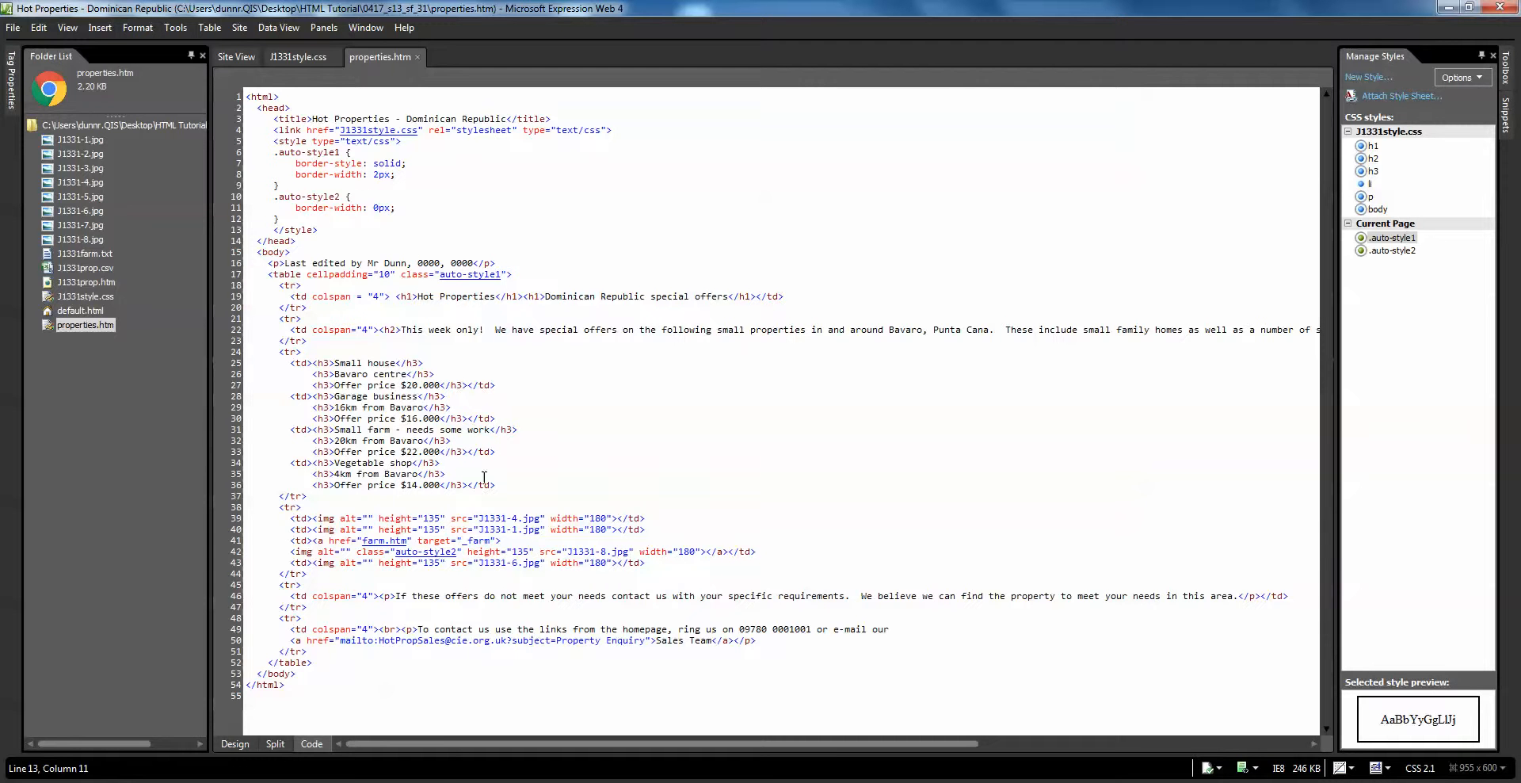
click(234, 743)
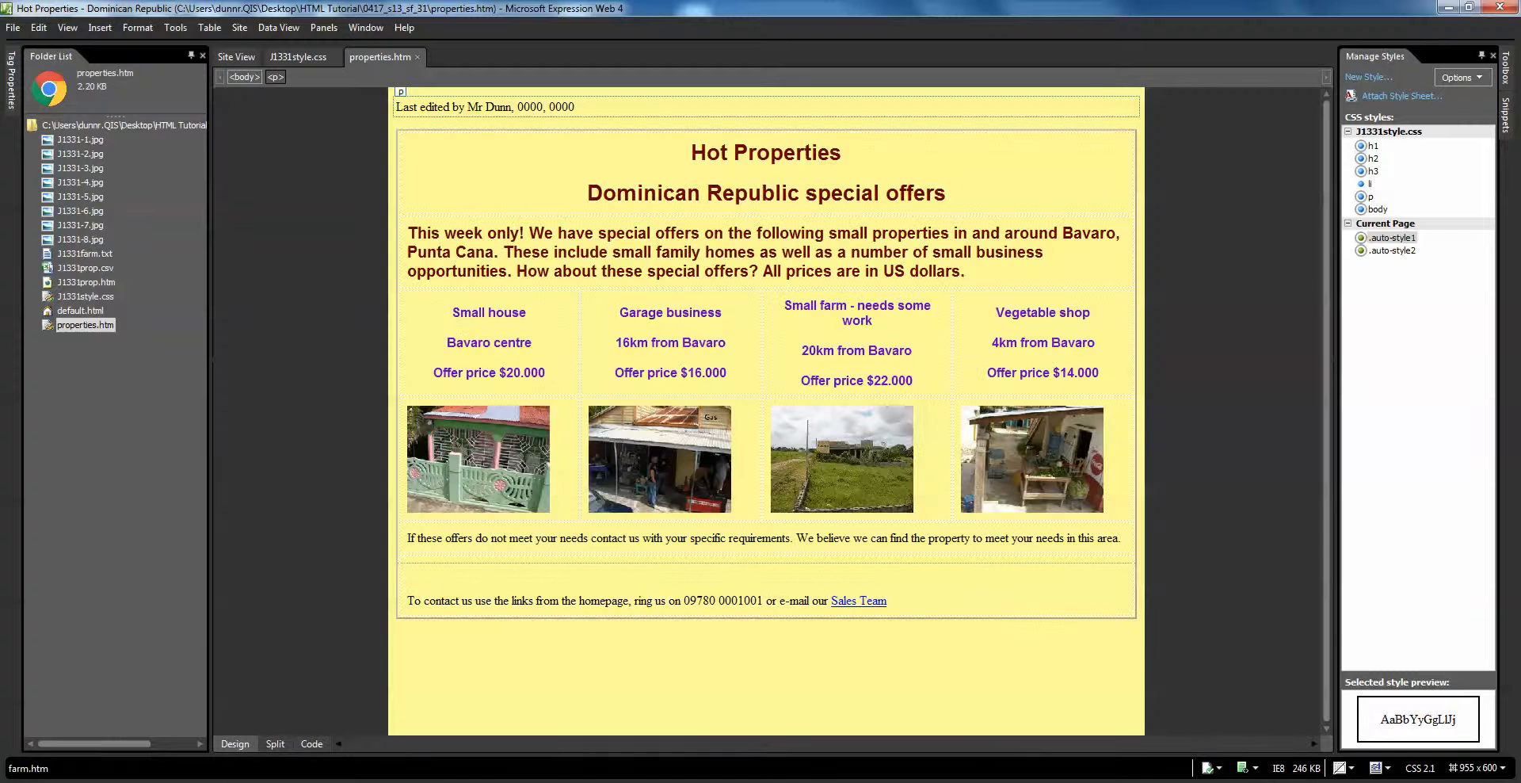
- Highlight task 19 about creating FARM.HTM in the Question Paper PDF, and return to Expression Web
mouse_move(366, 773)
click(413, 741)
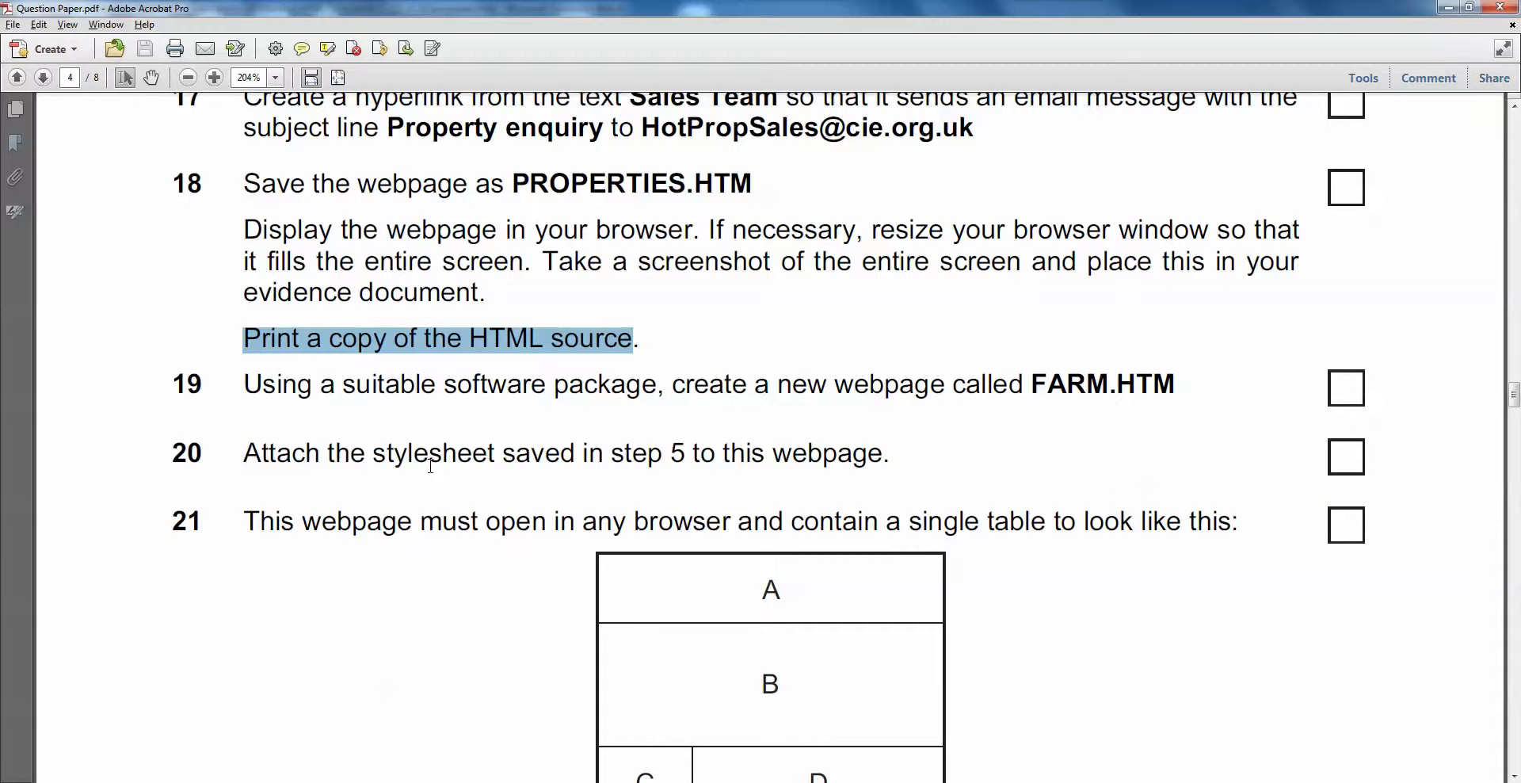
drag(245, 385, 1187, 385)
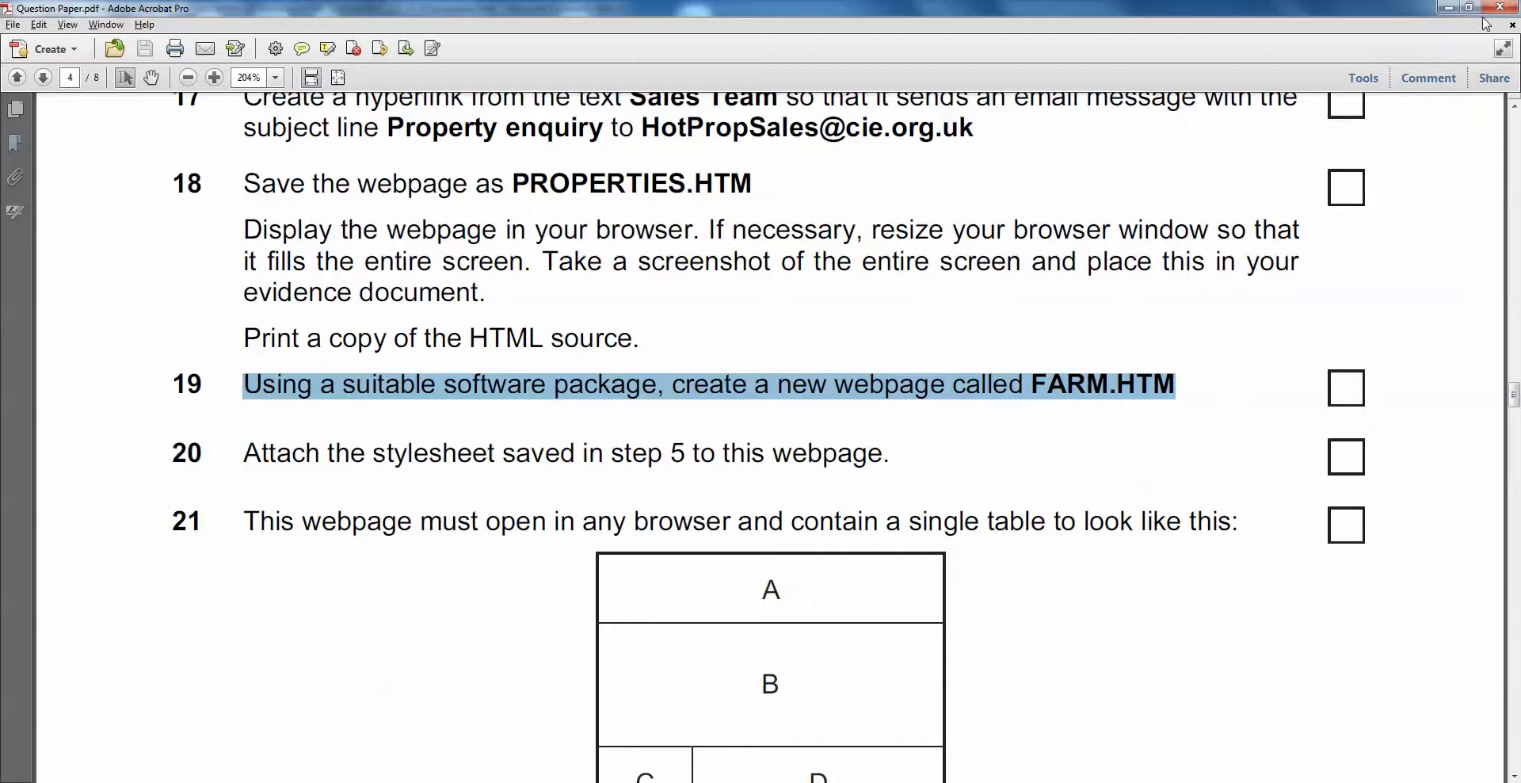
click(1456, 8)
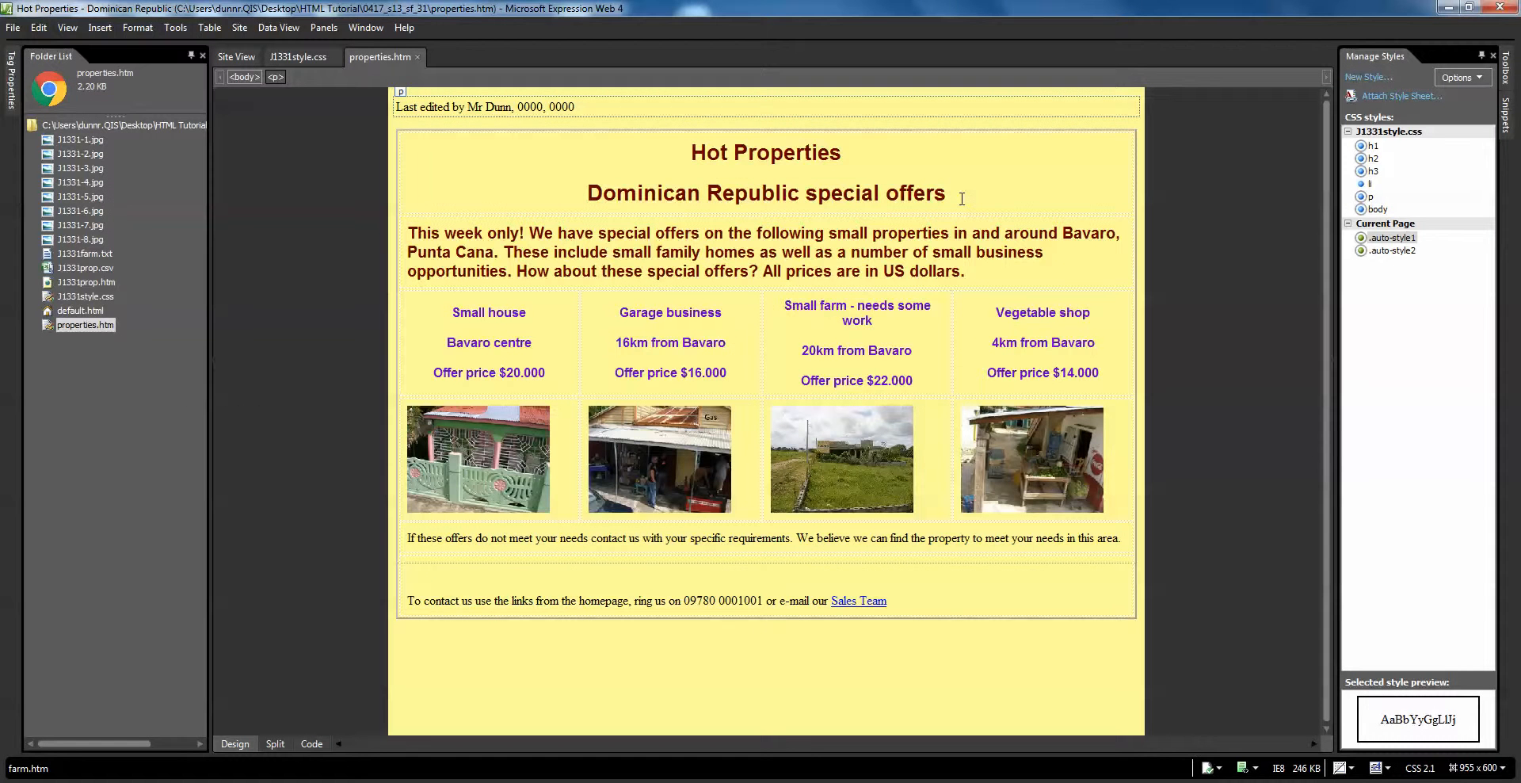
- Show the Standard, Formatting and Code View toolbars
click(962, 198)
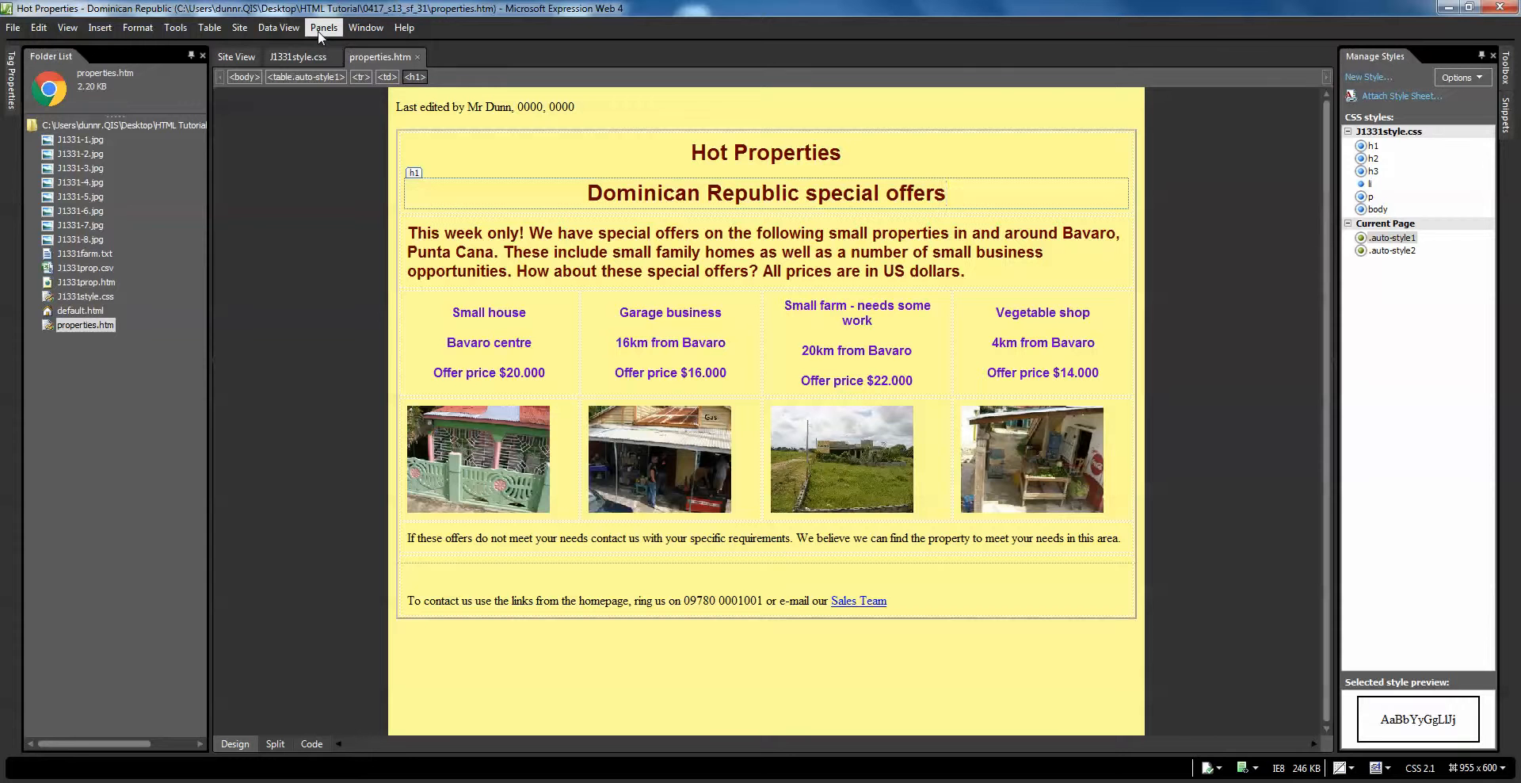
right_click(516, 27)
click(539, 34)
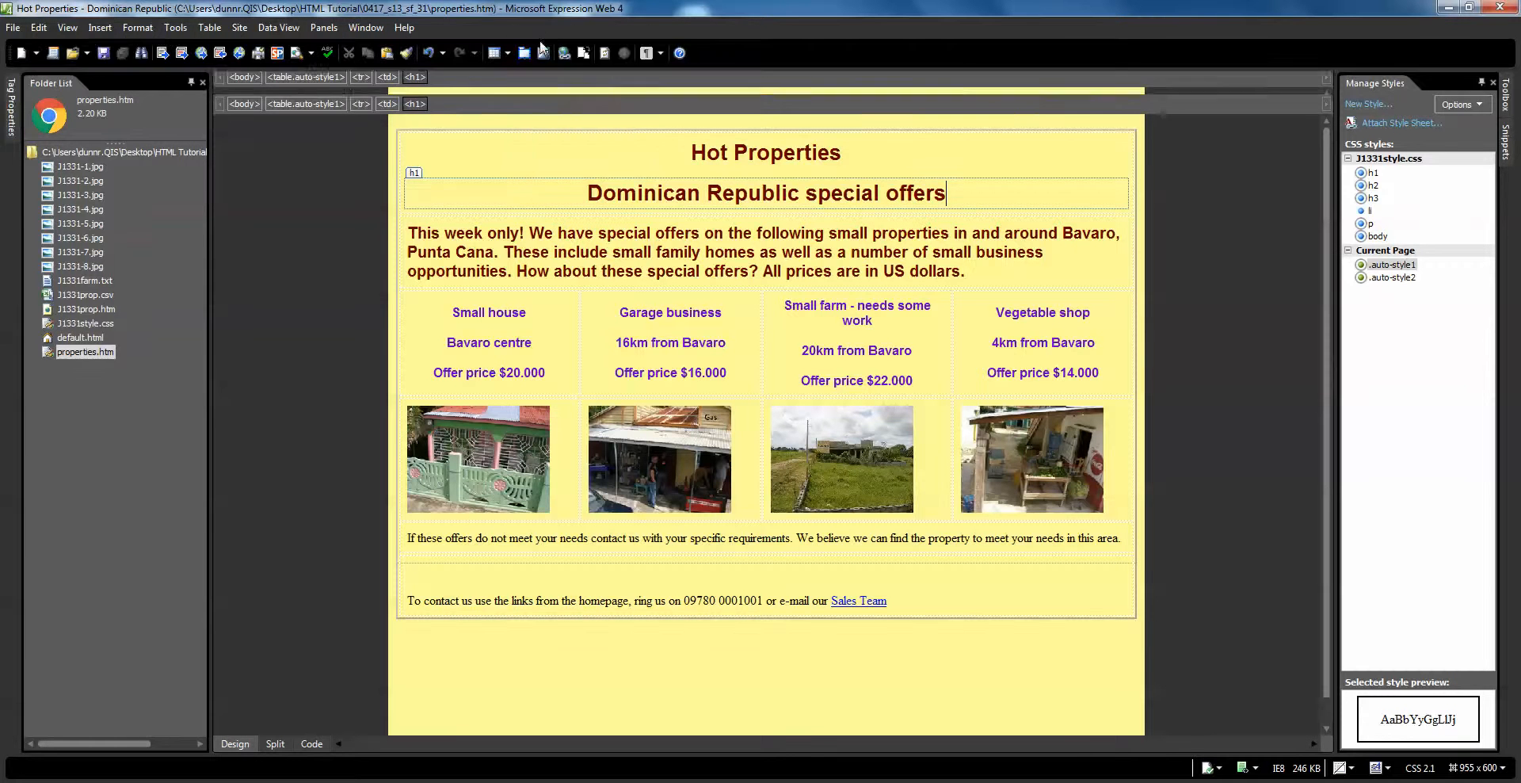
right_click(538, 32)
click(557, 54)
right_click(548, 35)
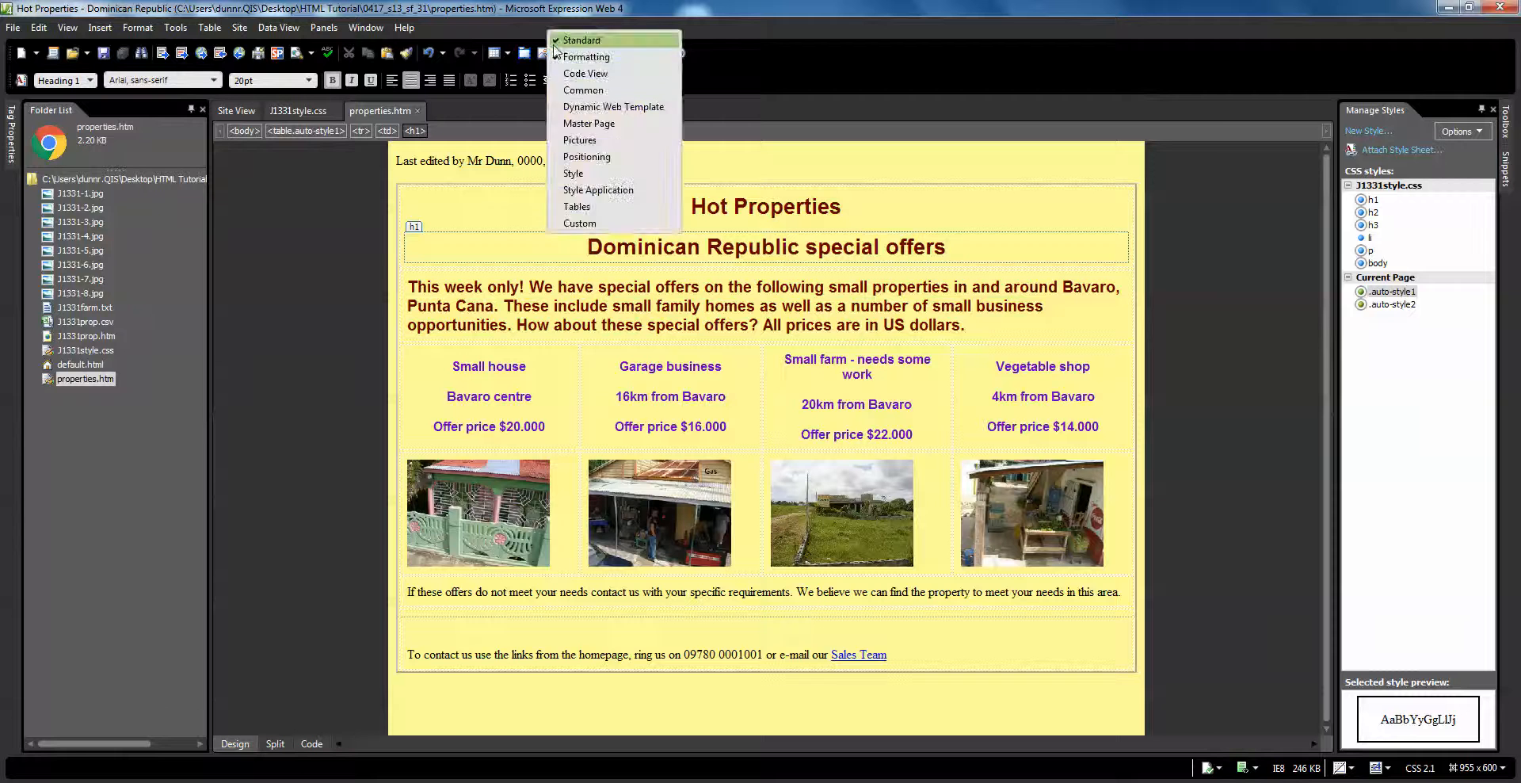
click(562, 75)
- Hide the Code View, Formatting and Standard toolbars again
right_click(548, 31)
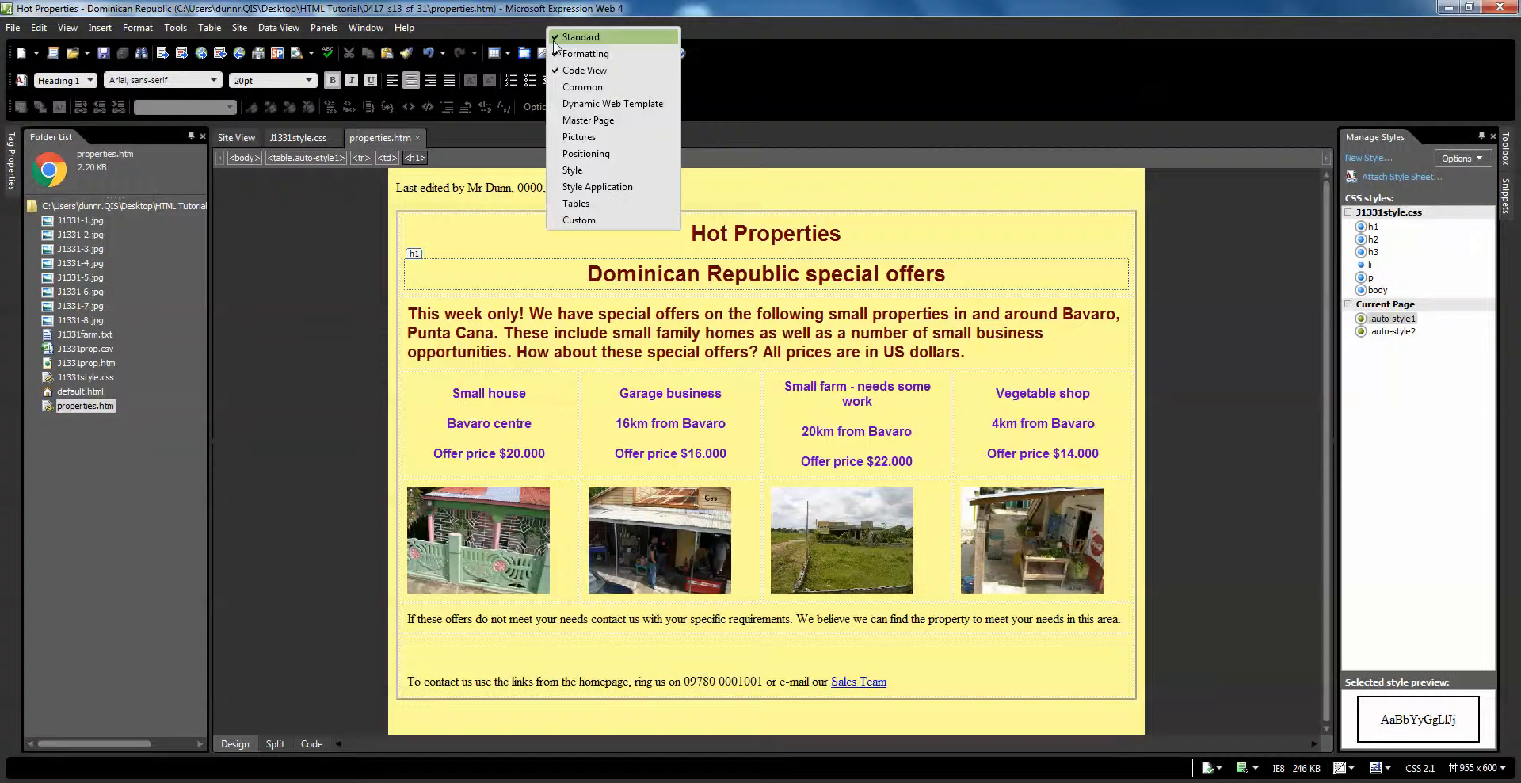
click(564, 69)
right_click(559, 31)
click(572, 55)
right_click(559, 27)
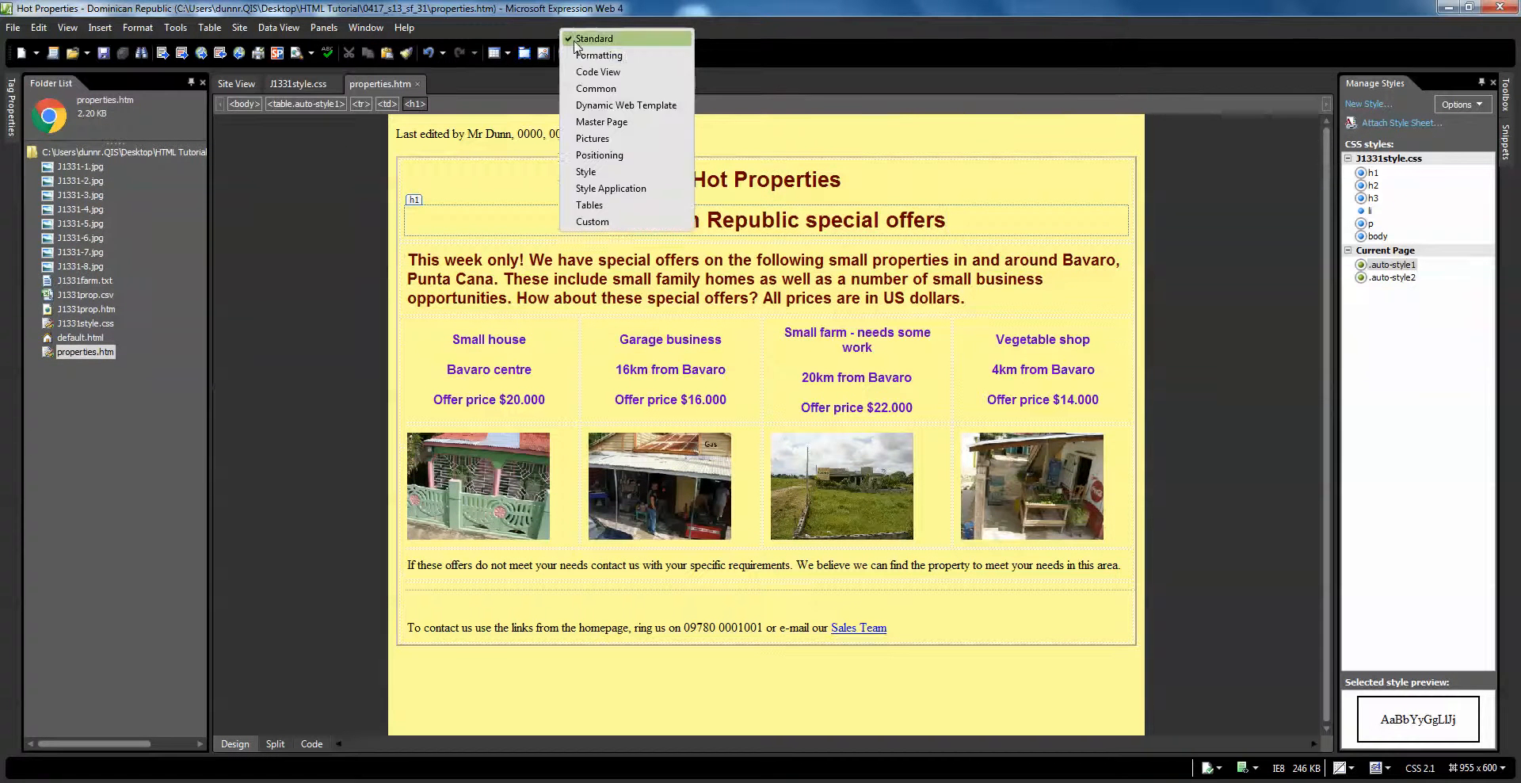
click(564, 37)
- Hide the Folder List and Manage Styles panels from the workspace
click(324, 27)
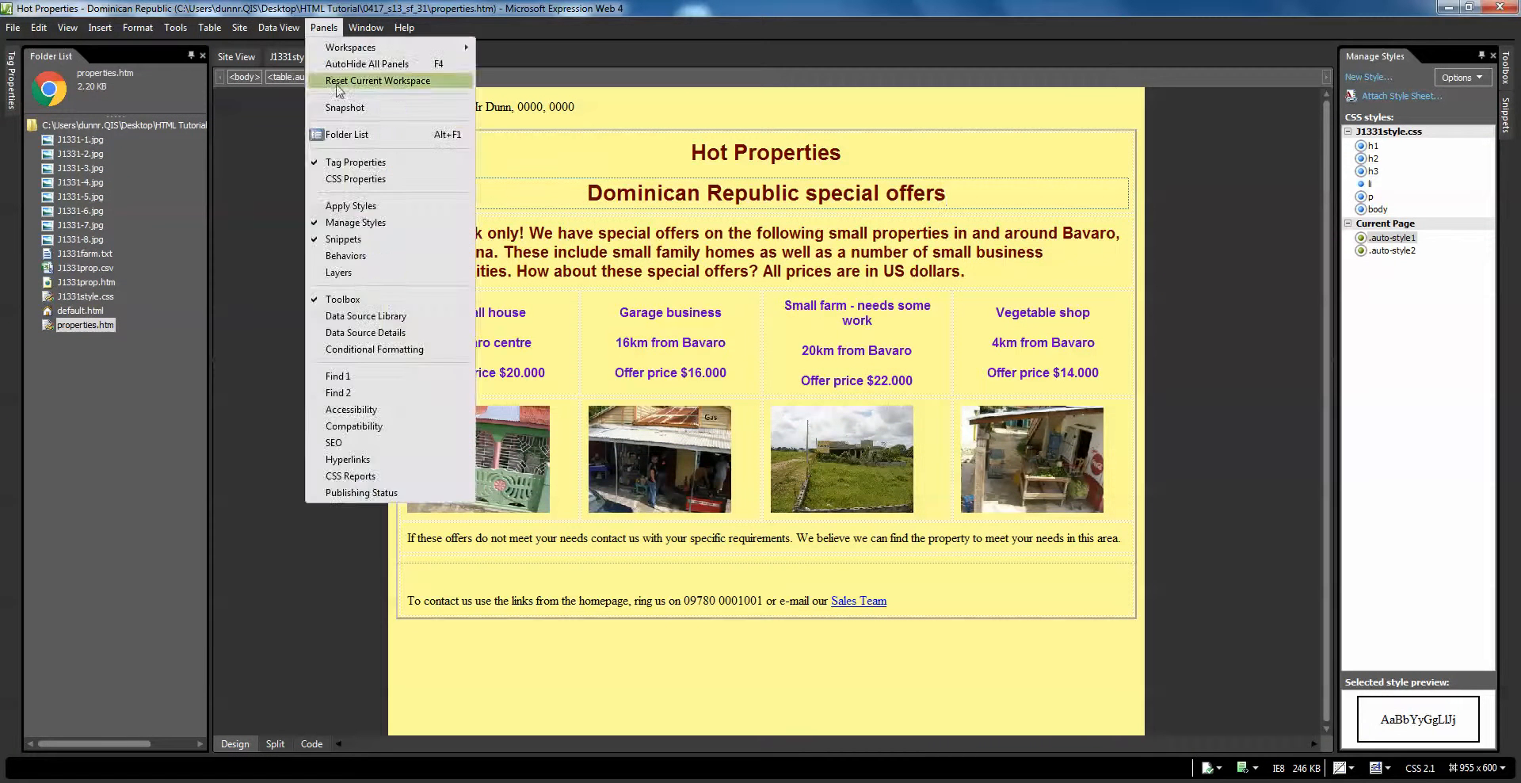
click(345, 135)
click(324, 27)
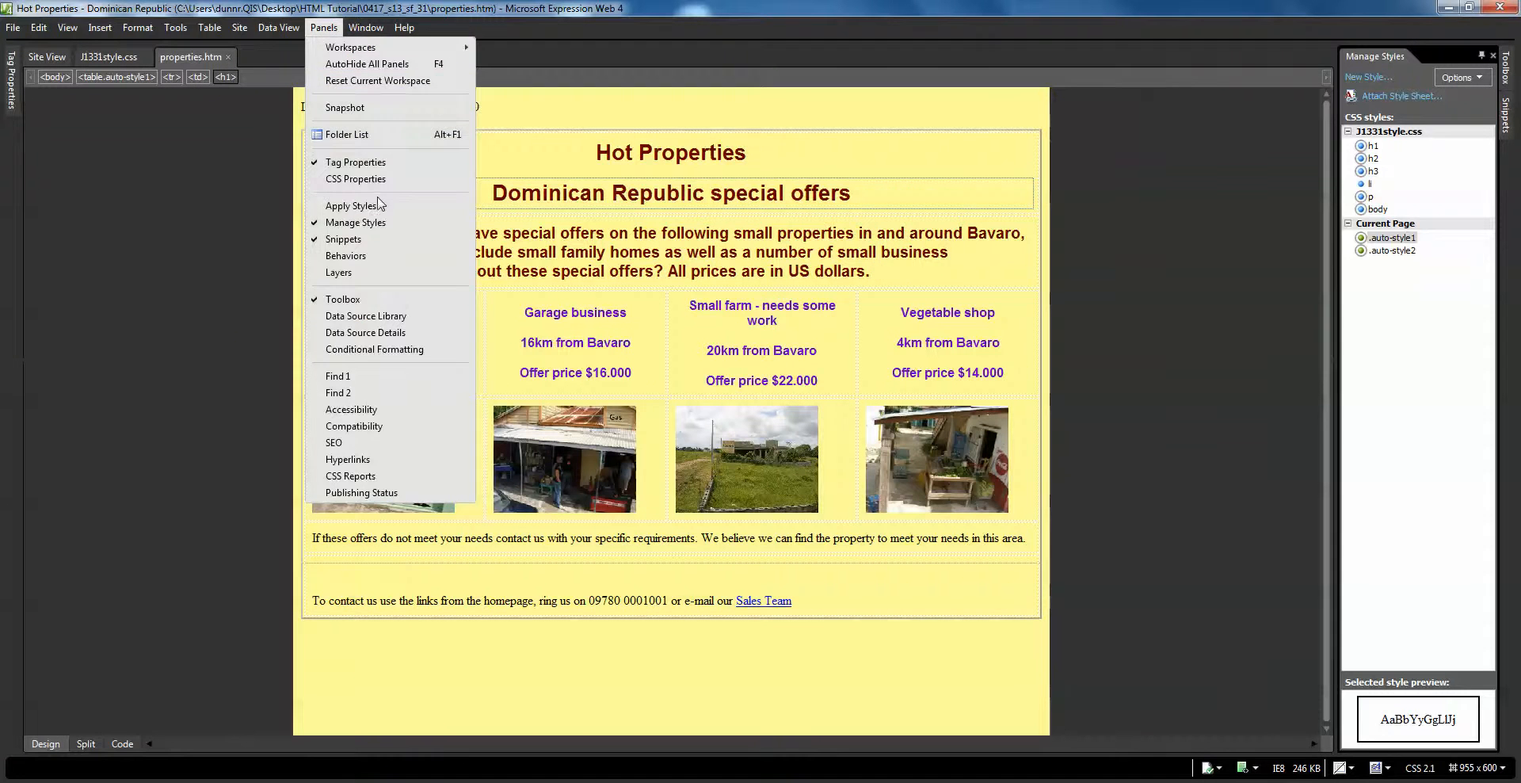
click(355, 223)
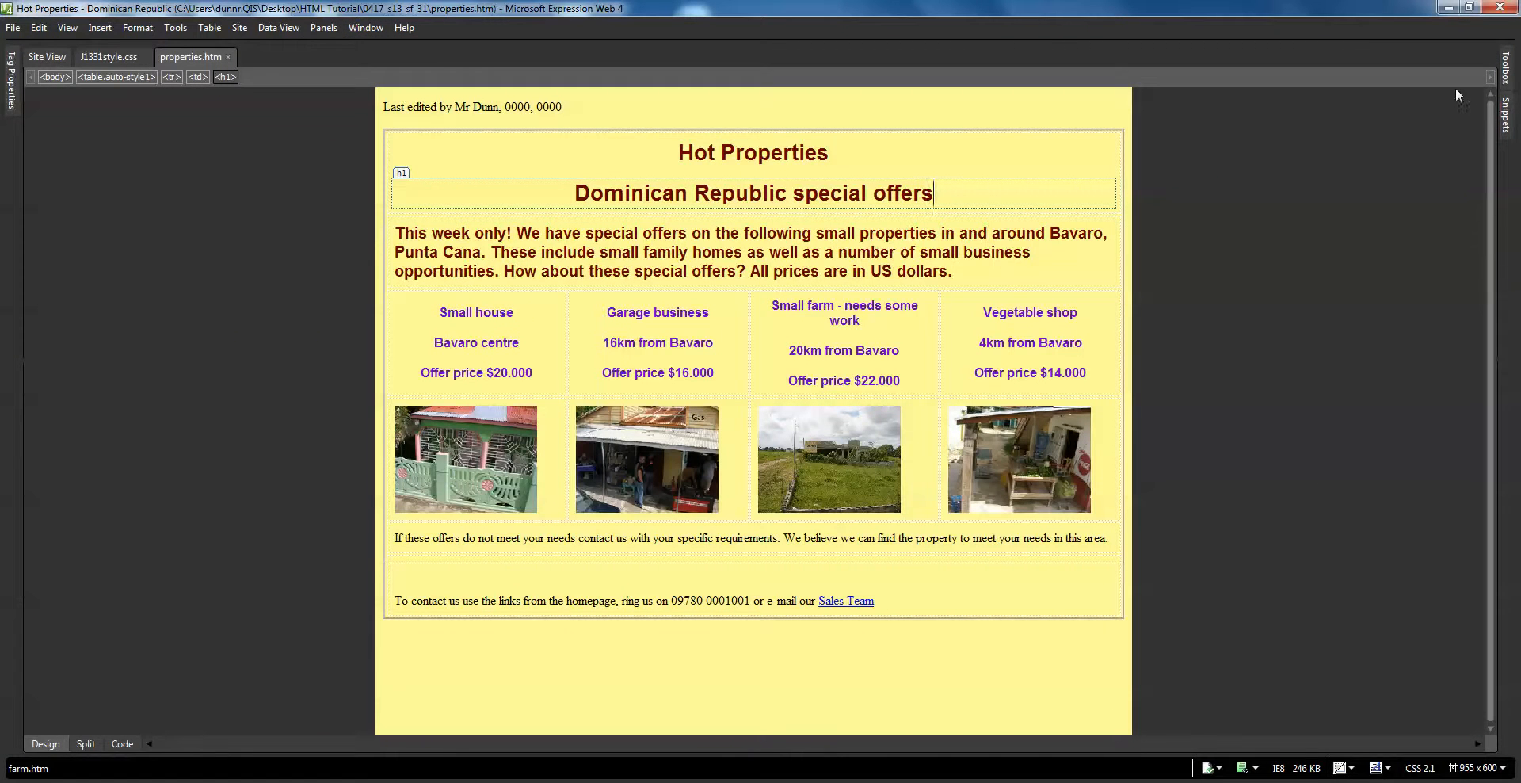
- Restore the Folder List and Manage Styles panels to the workspace
click(324, 27)
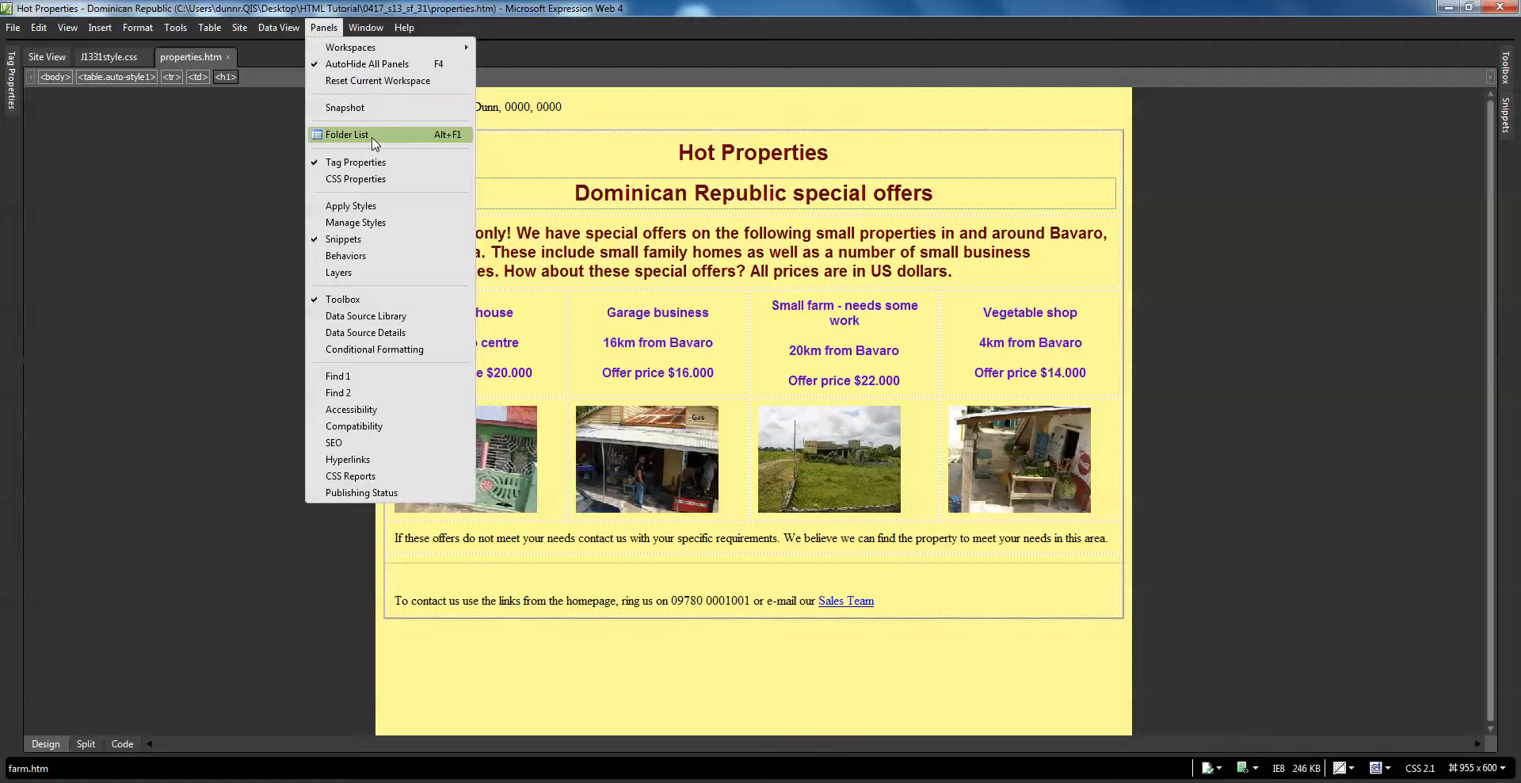
click(372, 140)
click(324, 27)
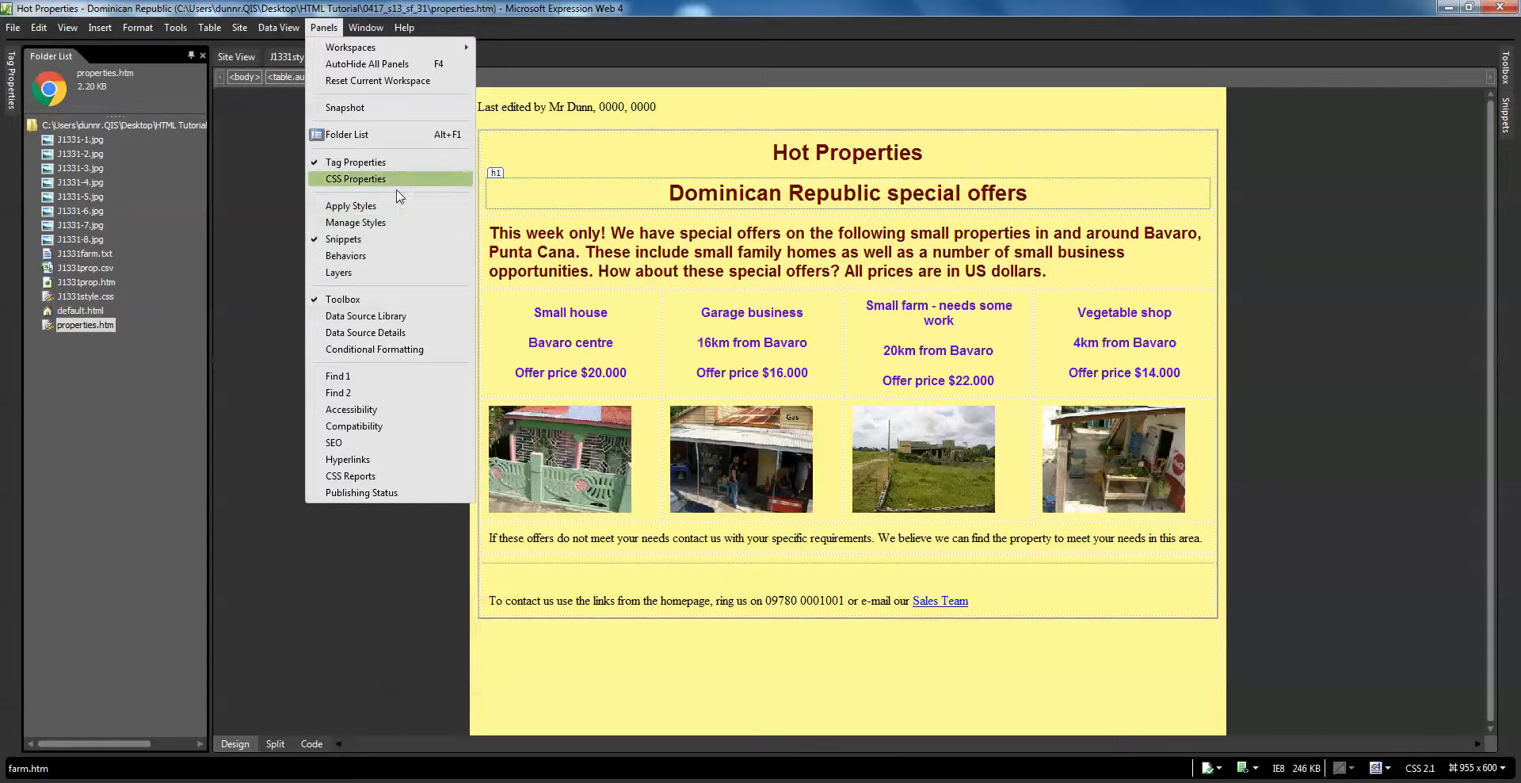
click(396, 222)
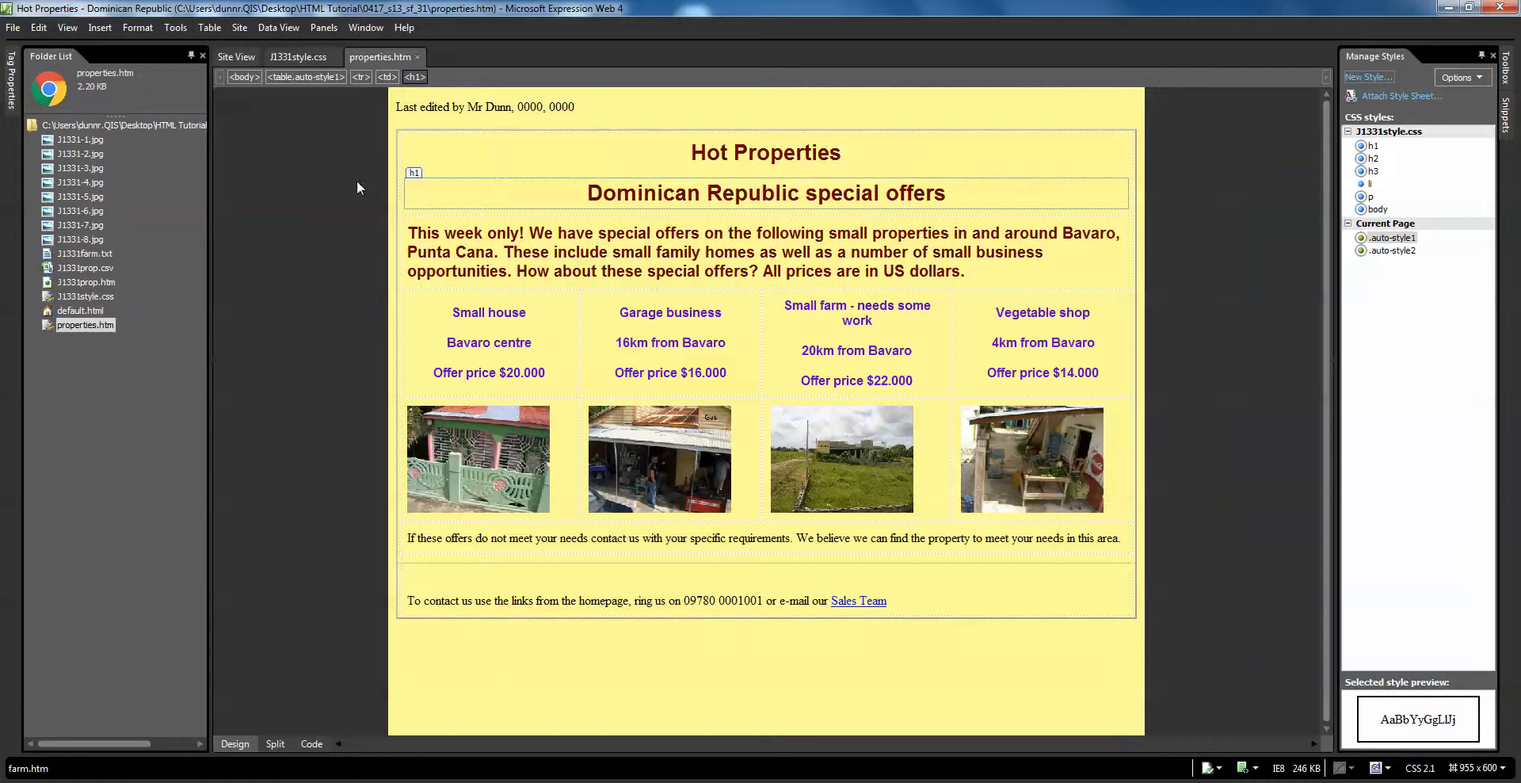
- Turn on AutoHide for the Folder List panel, bring the panel back into view and turn AutoHide off
click(190, 55)
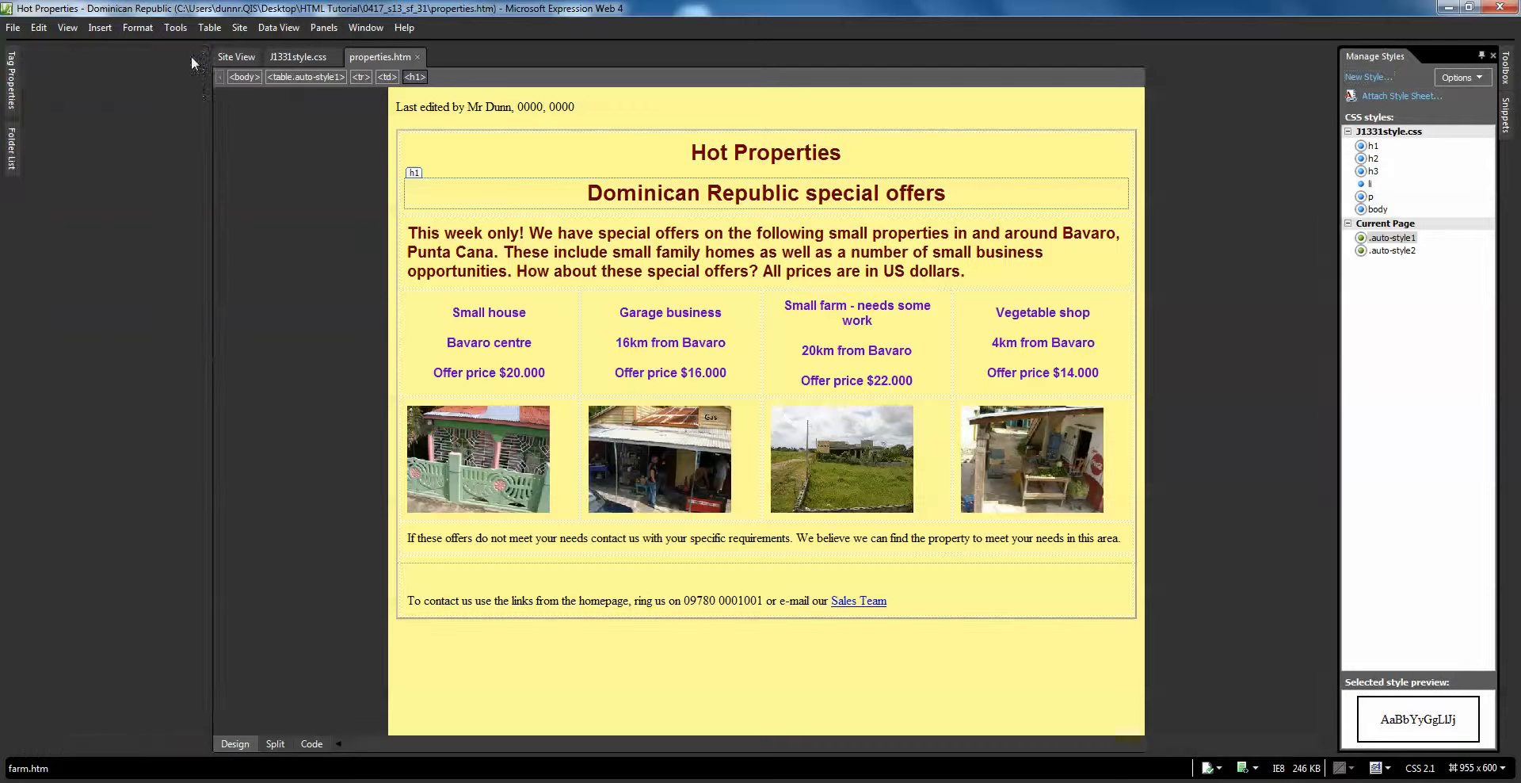
mouse_move(11, 149)
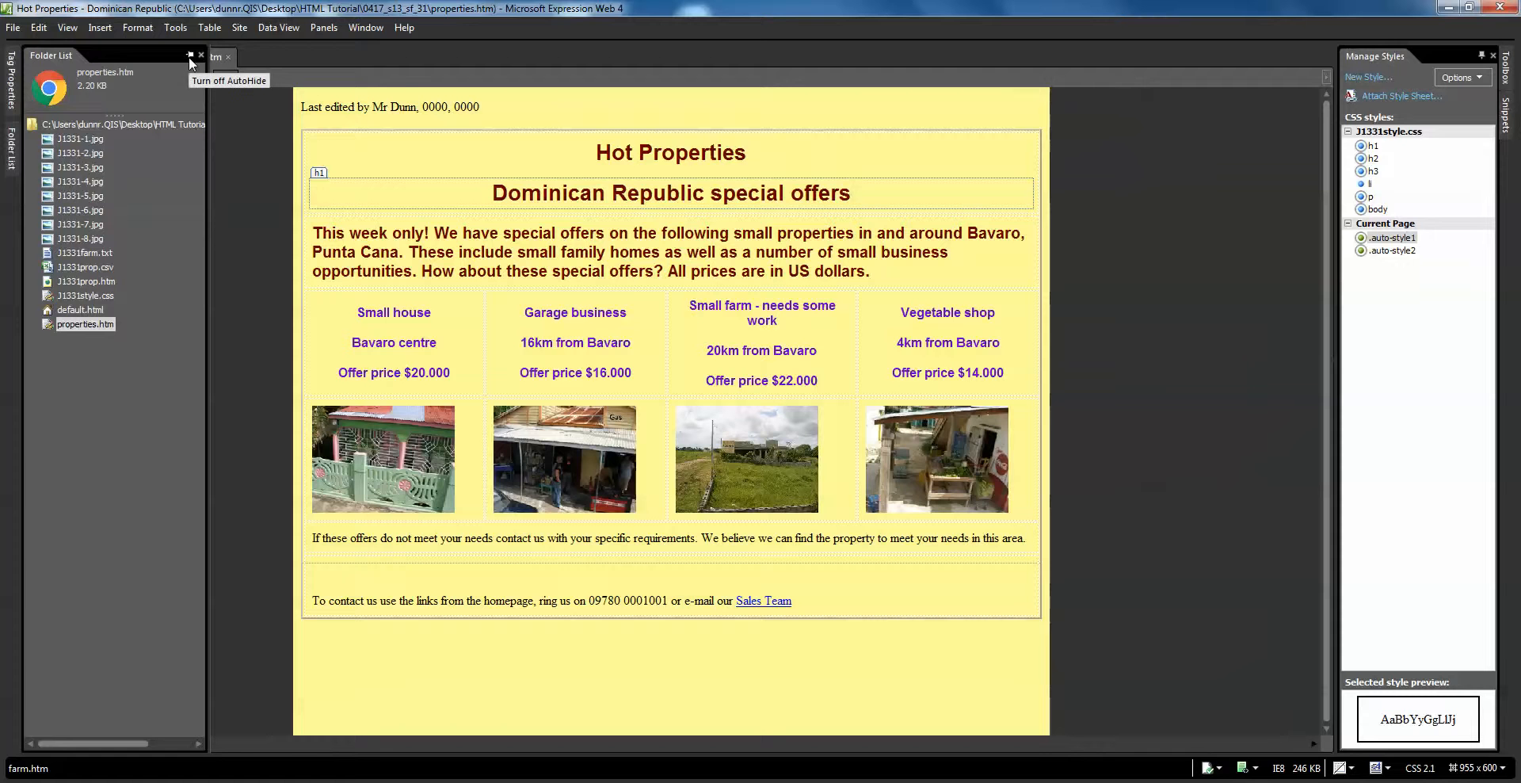
click(188, 56)
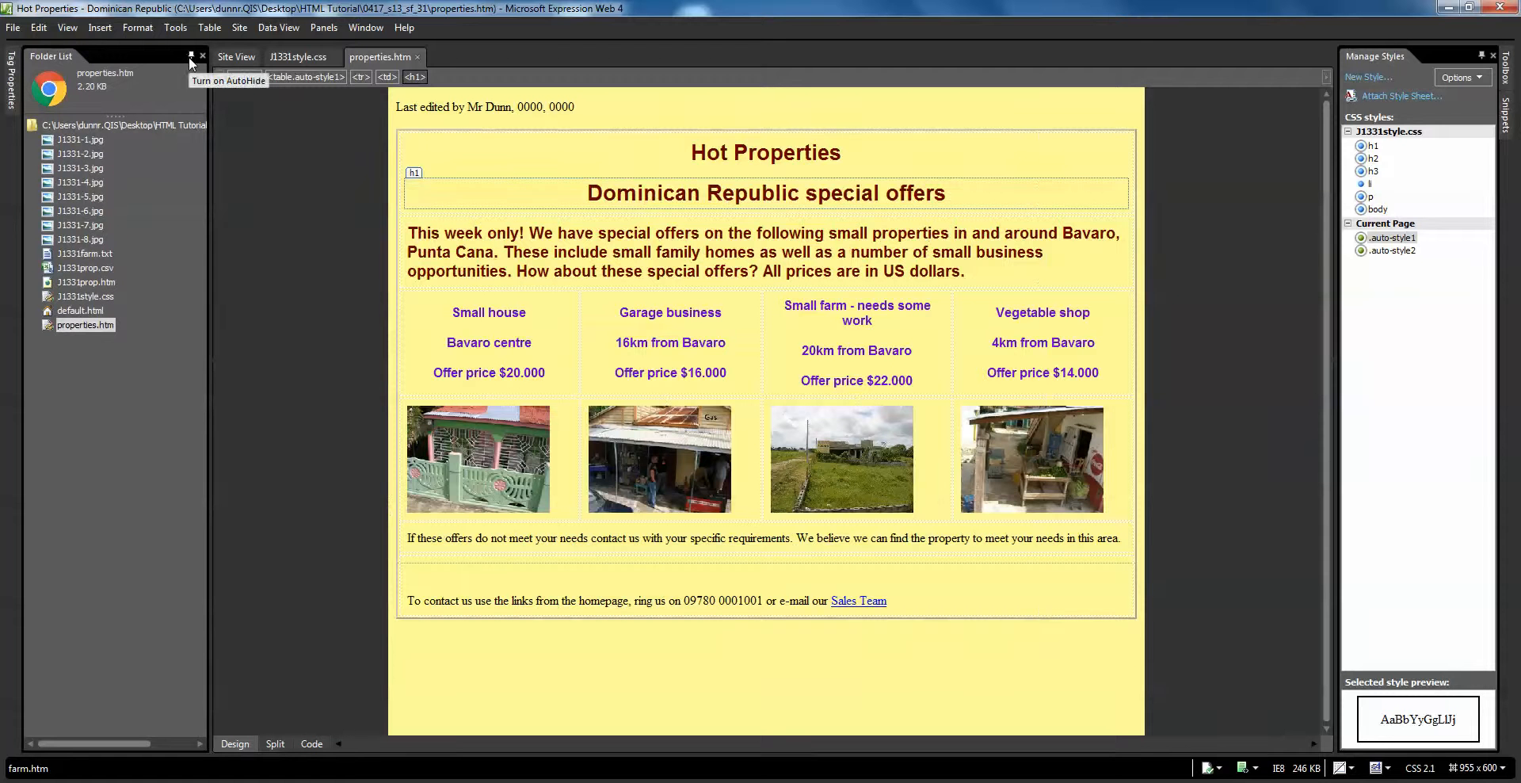